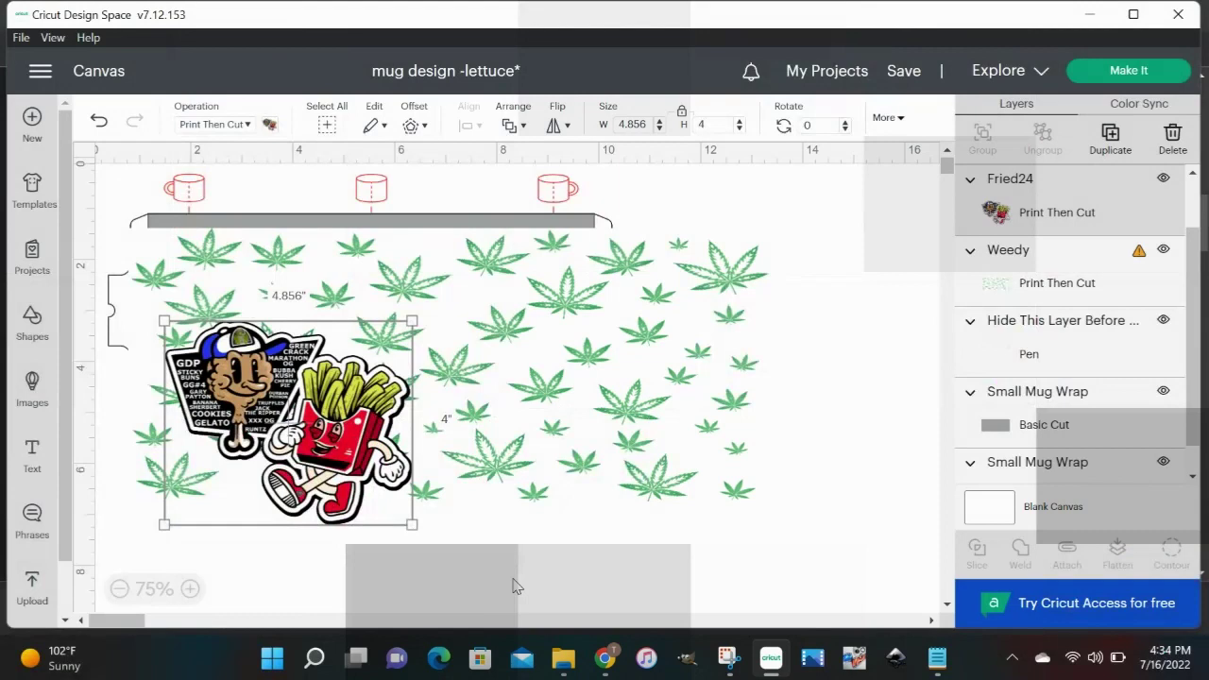
Enlarge the fries artwork to about 6.26 × 5.15 inches and the Devil's Lettuce artwork to about 7.95 inches wide
{"action": "left_click_drag", "start_coordinate": [404, 519], "coordinate": [487, 576]}
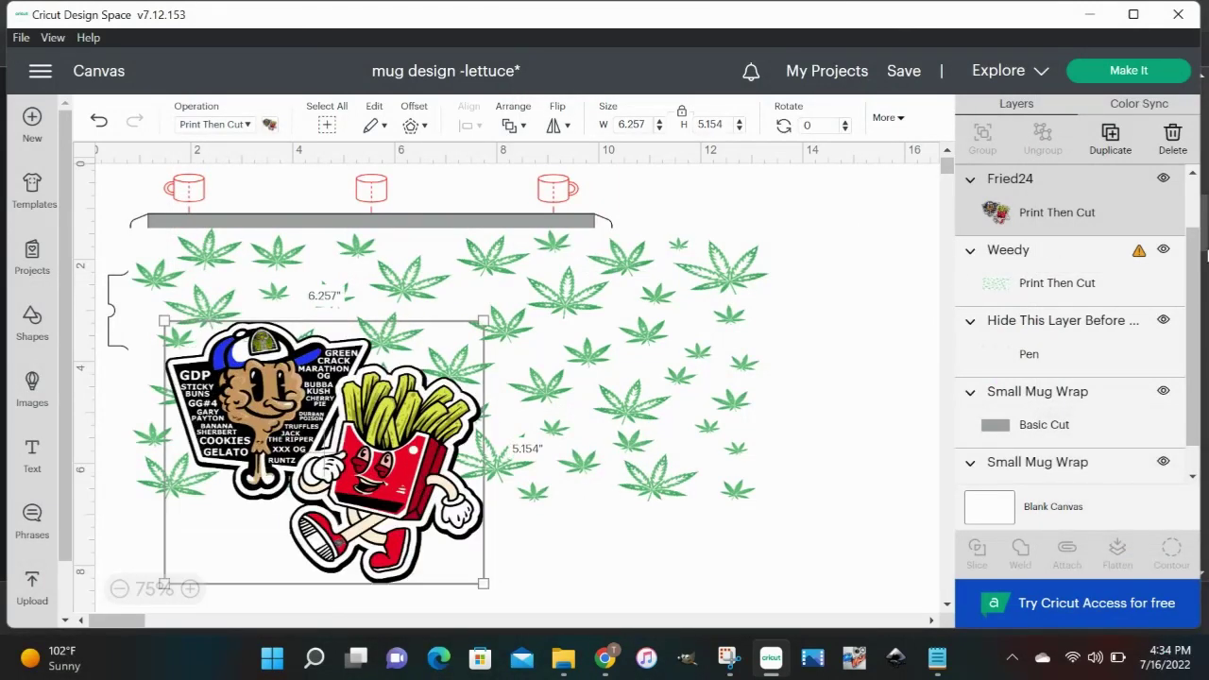
{"action": "left_click_drag", "start_coordinate": [1198, 267], "coordinate": [1198, 220]}
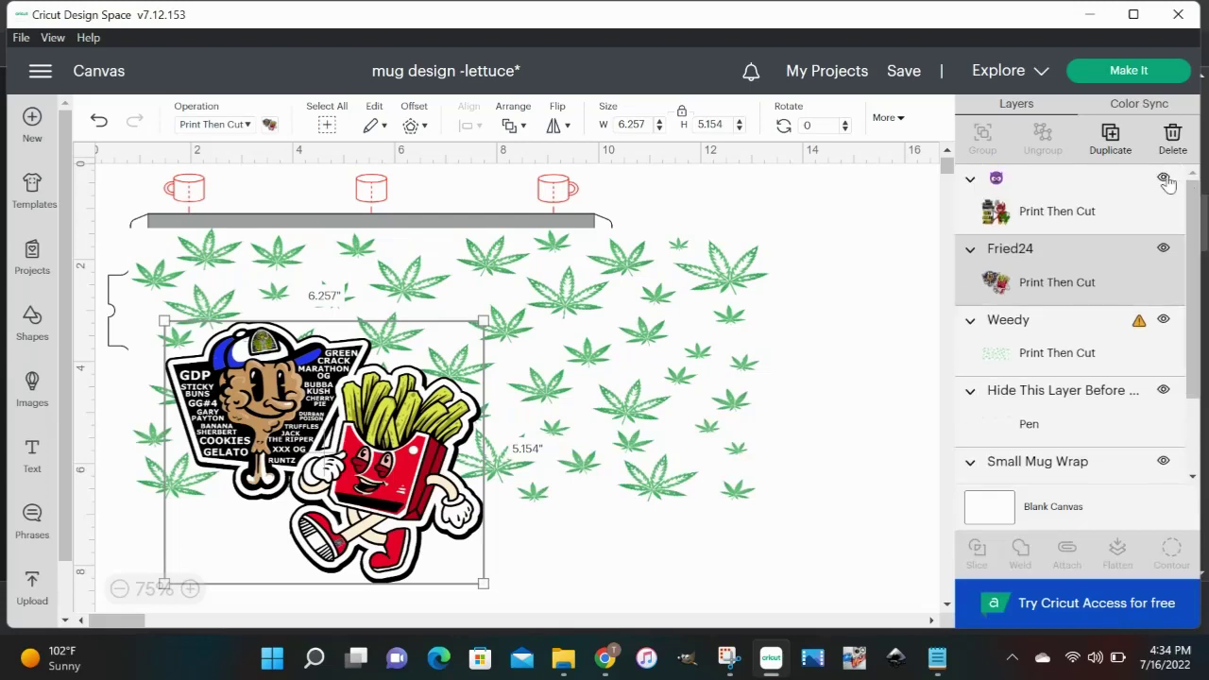
{"action": "left_click", "coordinate": [1166, 179]}
{"action": "left_click", "coordinate": [438, 409]}
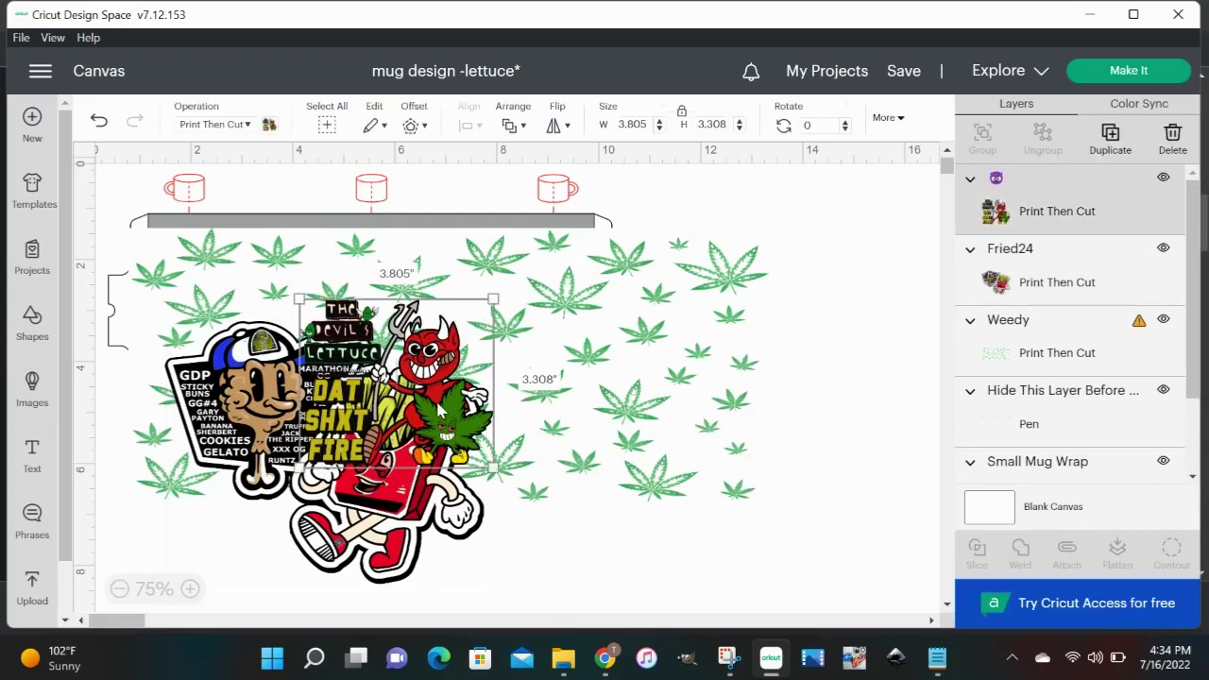
{"action": "left_click_drag", "start_coordinate": [491, 464], "coordinate": [704, 646]}
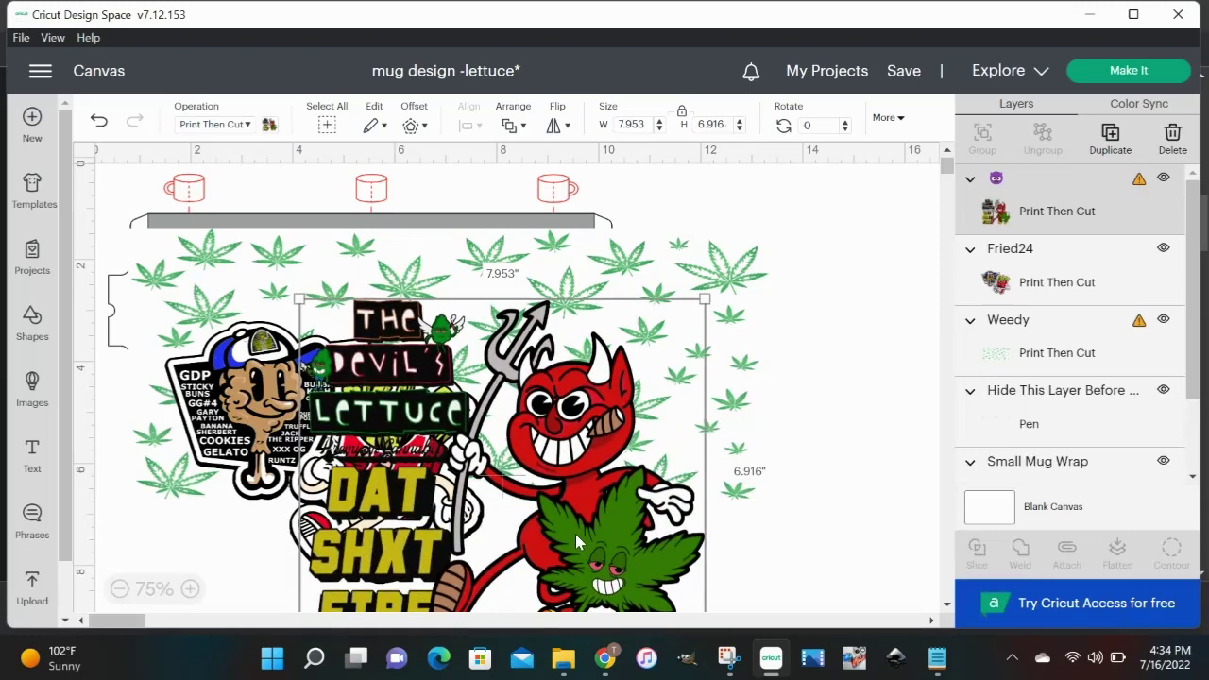
Hide the Devil's Lettuce, fries and leaf-pattern layers, then select the whole mug wrap template
{"action": "left_click", "coordinate": [1163, 180]}
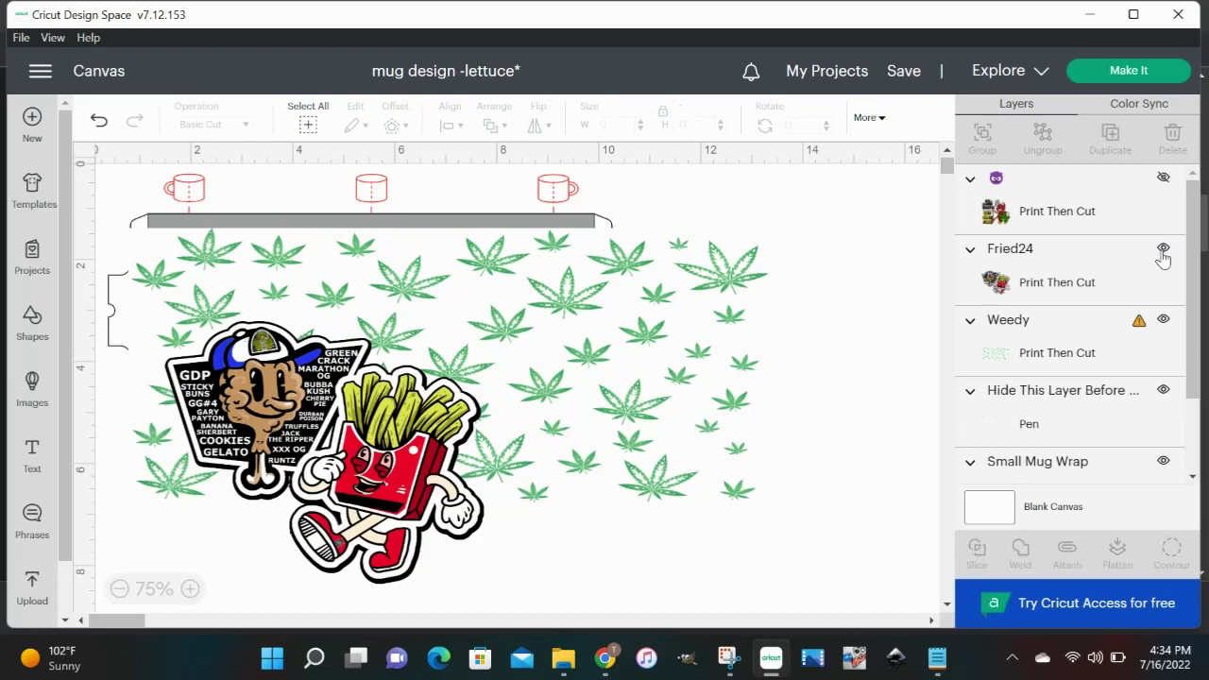
{"action": "left_click", "coordinate": [1163, 248]}
{"action": "left_click", "coordinate": [1163, 319]}
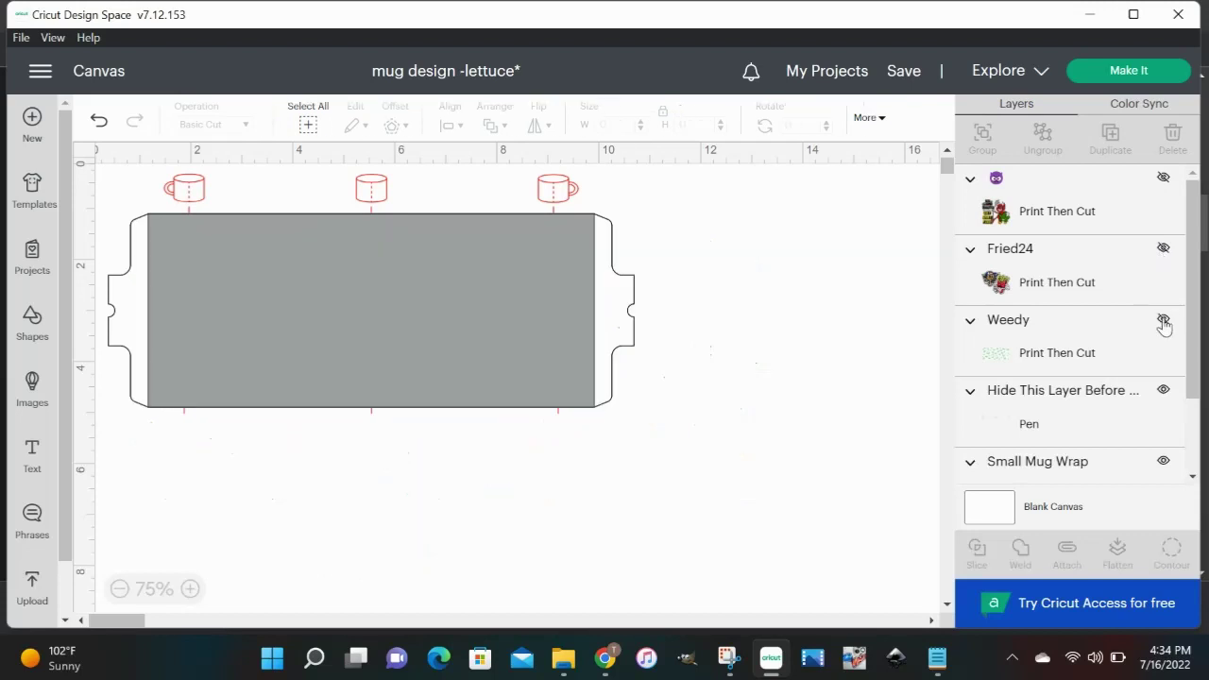
{"action": "left_click_drag", "start_coordinate": [709, 197], "coordinate": [250, 444]}
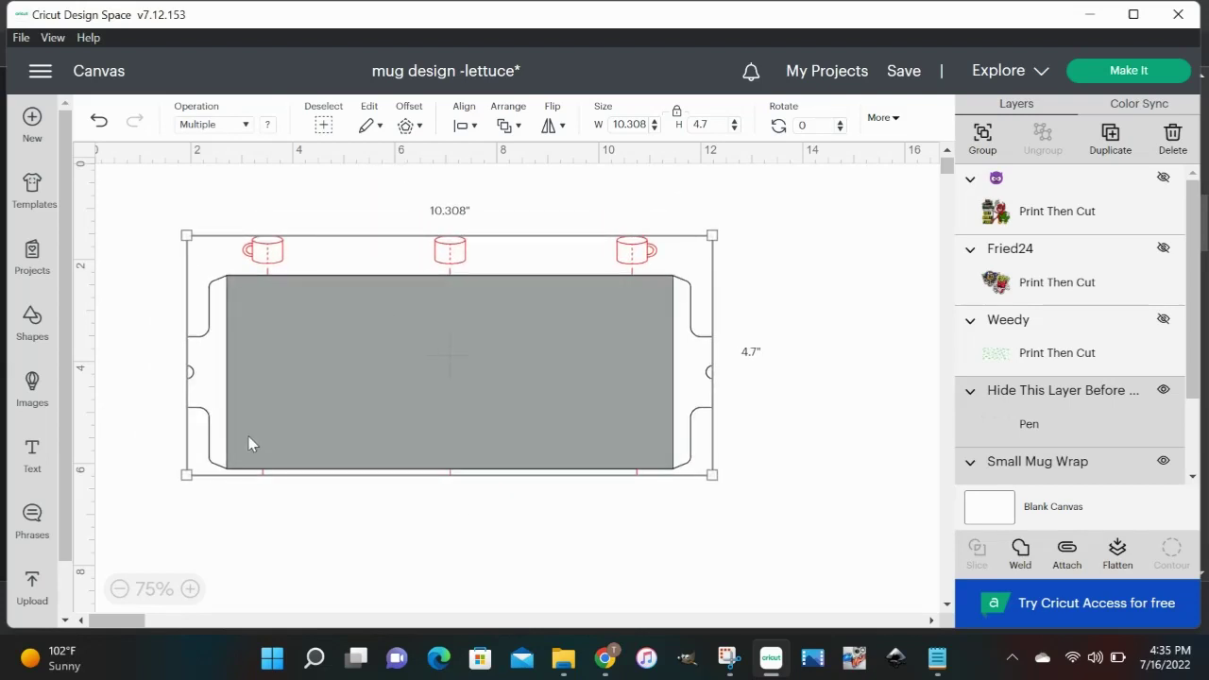
Group the reselected mug wrap template pieces, toggle the group's visibility off and on, then ungroup it
{"action": "left_click", "coordinate": [904, 480]}
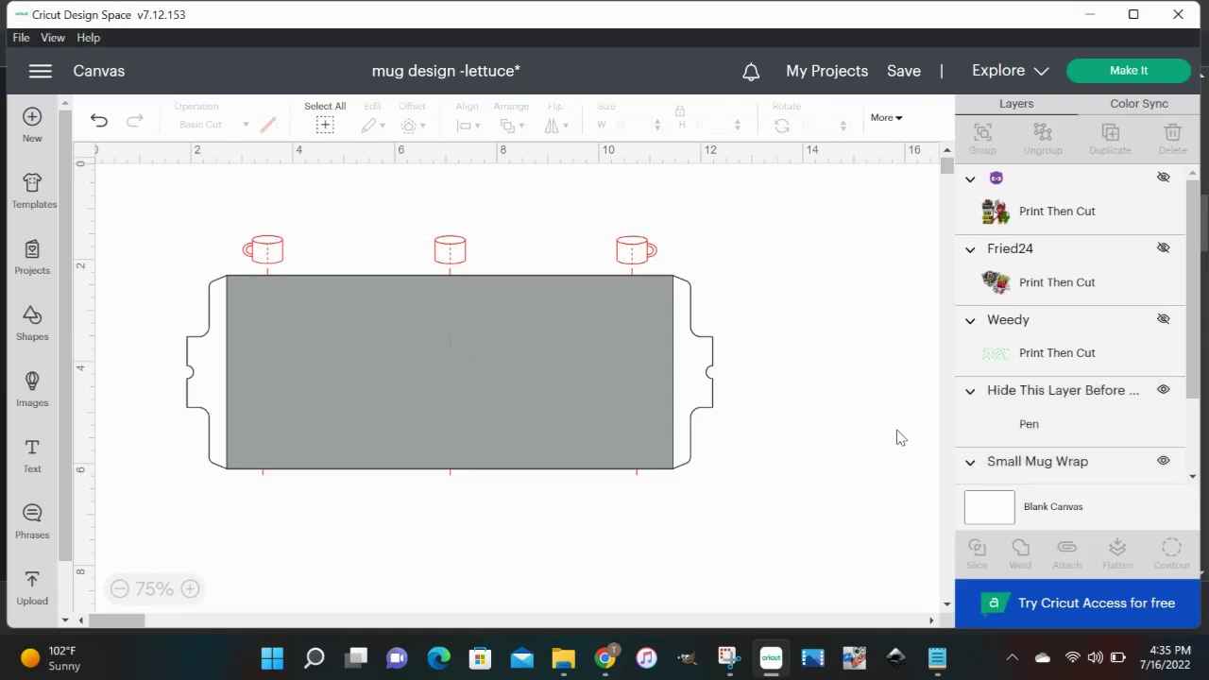
{"action": "left_click_drag", "start_coordinate": [752, 219], "coordinate": [346, 595]}
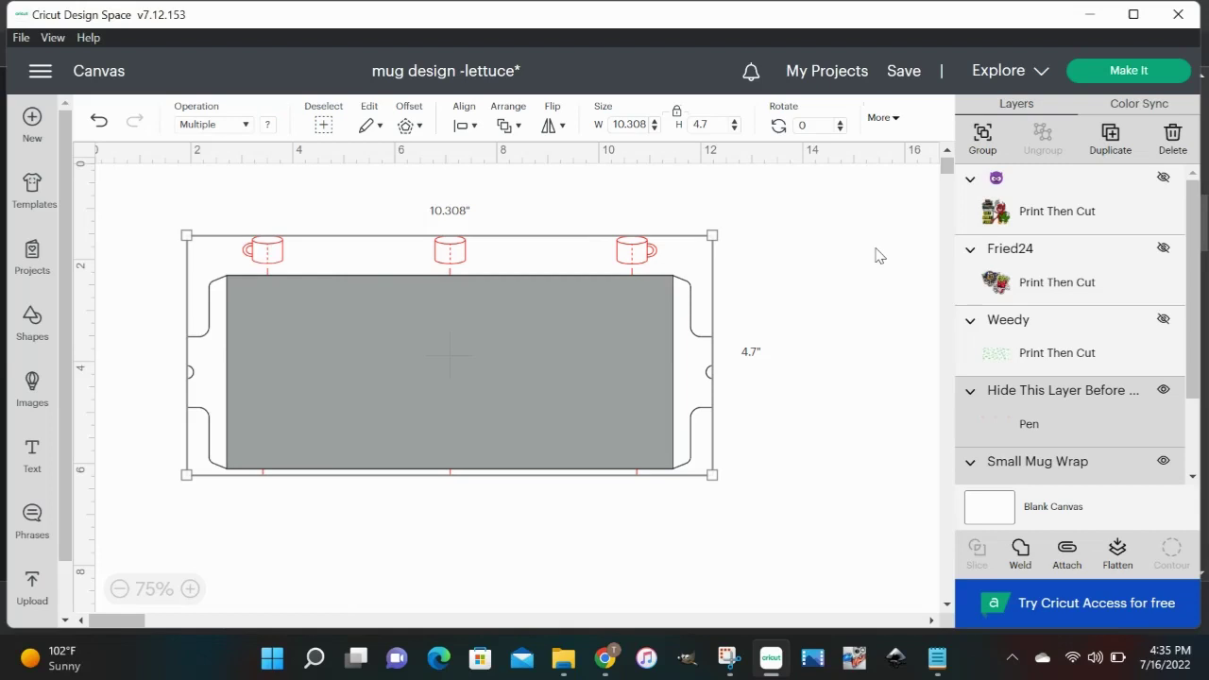
{"action": "left_click", "coordinate": [983, 142]}
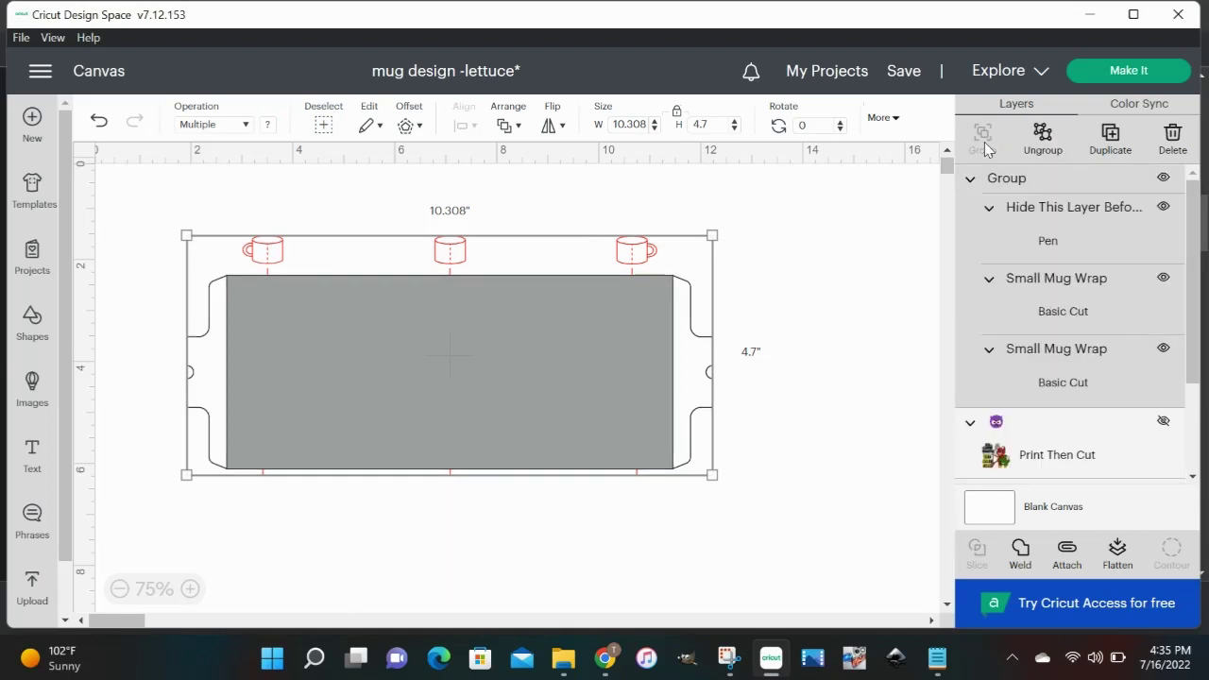
{"action": "left_click", "coordinate": [1163, 178]}
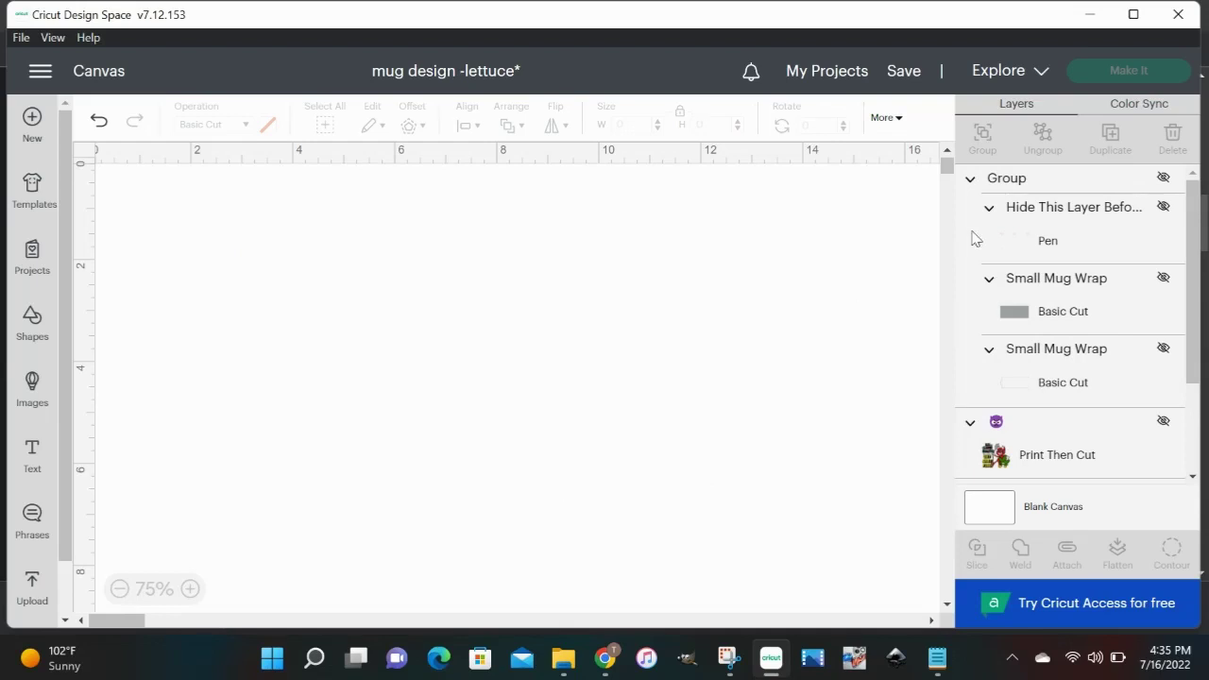
{"action": "left_click", "coordinate": [1165, 179]}
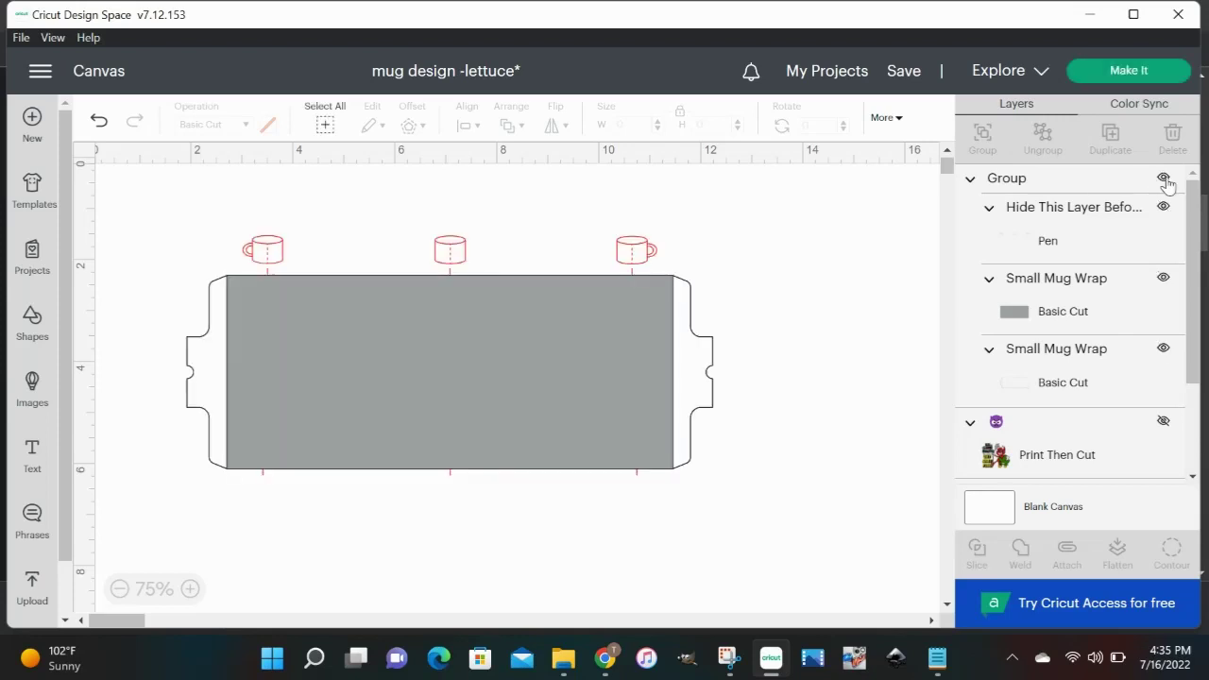
{"action": "left_click", "coordinate": [1033, 177]}
{"action": "left_click", "coordinate": [1044, 140]}
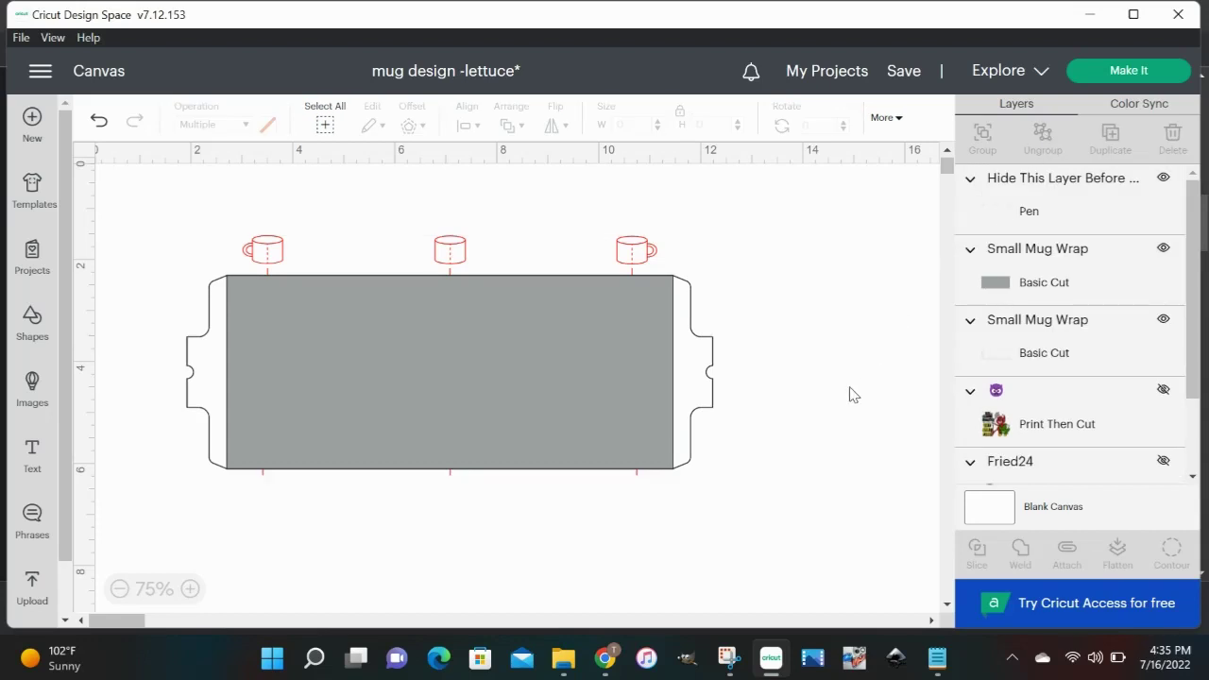
{"action": "left_click", "coordinate": [1012, 198]}
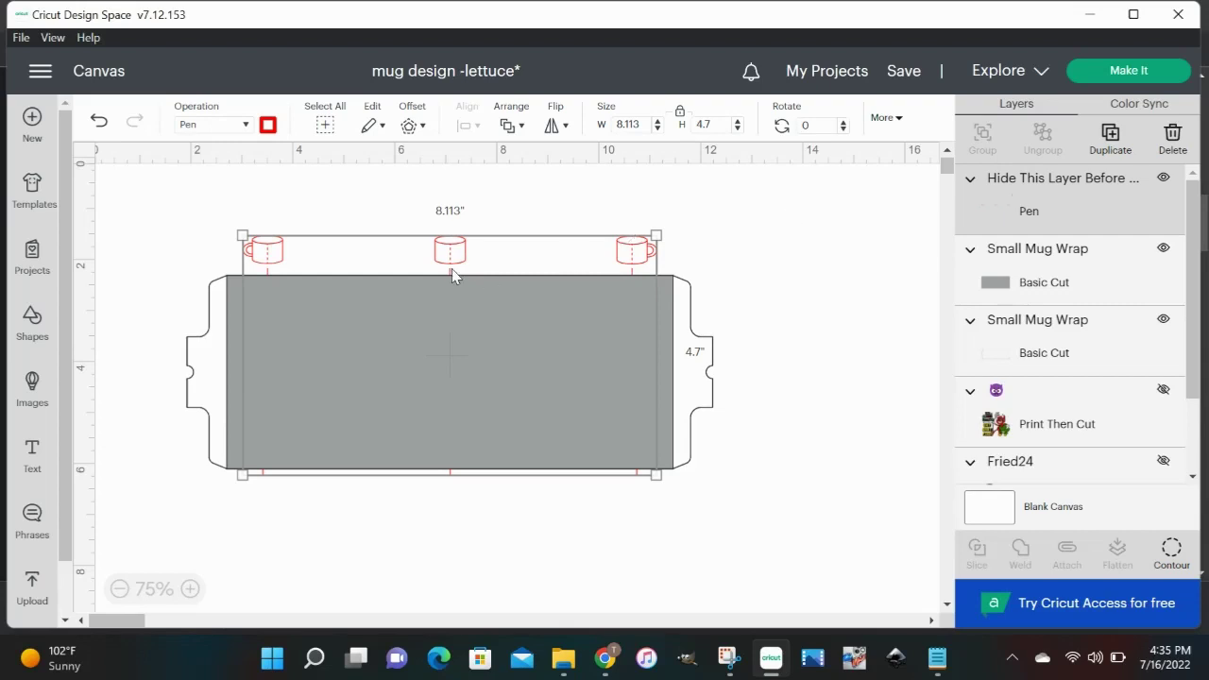
{"action": "left_click", "coordinate": [1163, 248]}
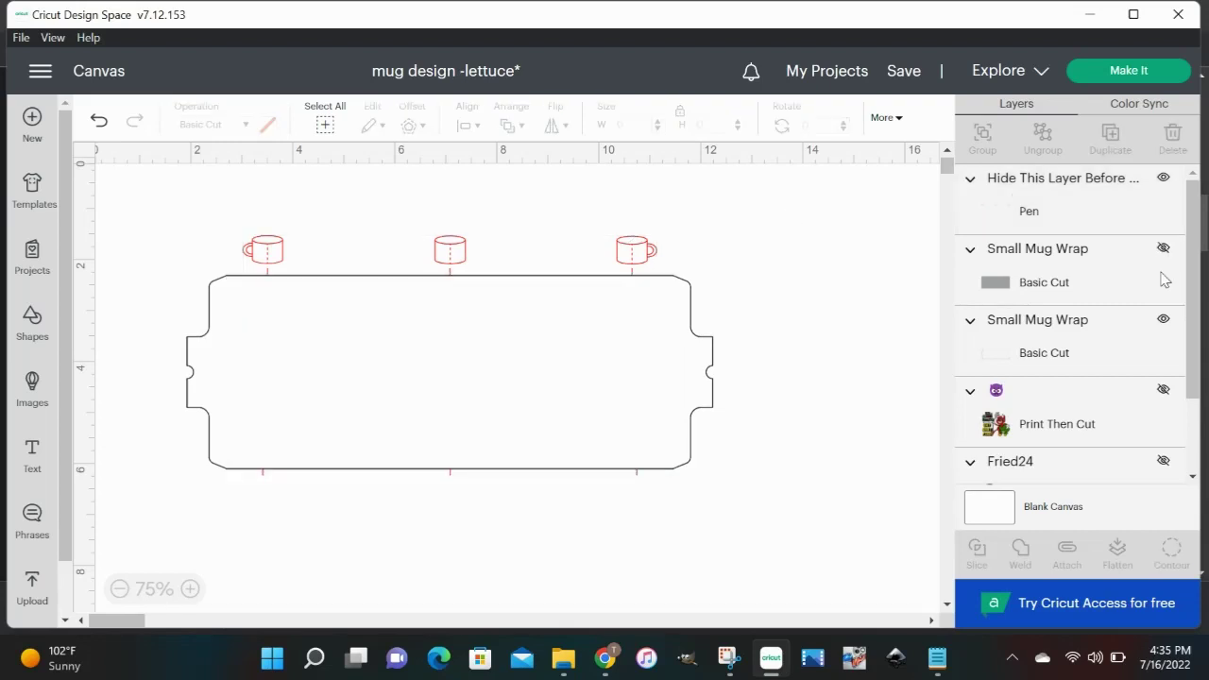
{"action": "left_click", "coordinate": [1163, 321]}
{"action": "left_click", "coordinate": [1164, 250]}
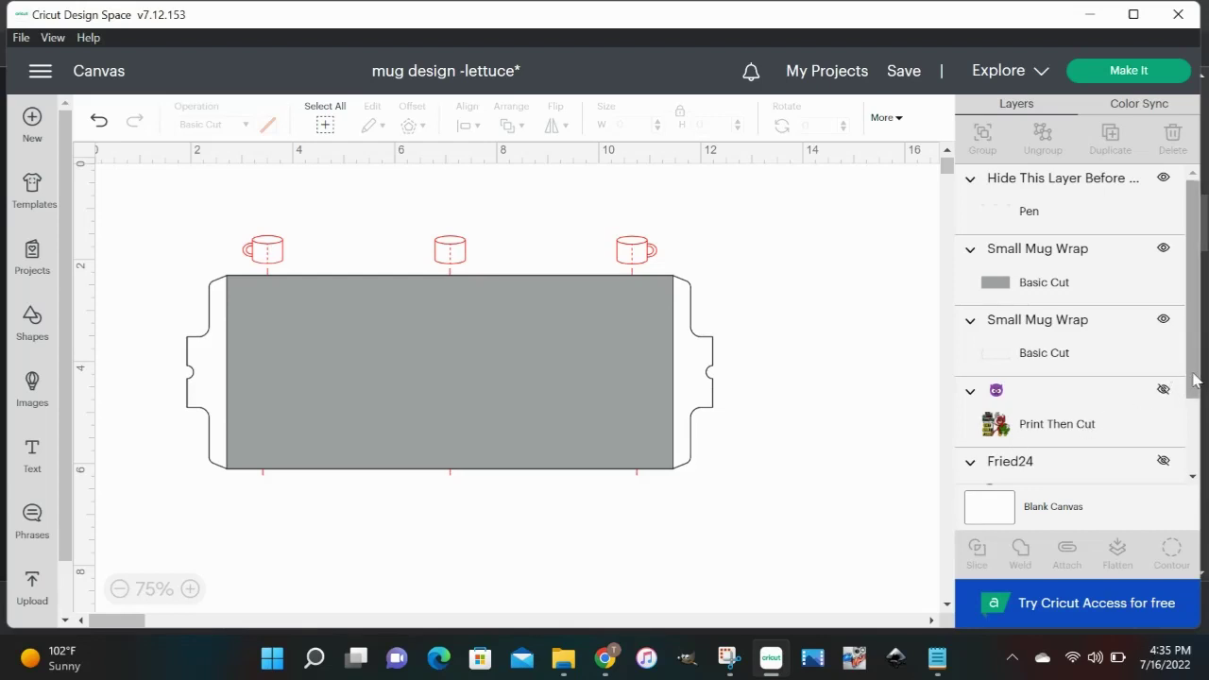
Show the leaf pattern again, check the template pieces' sizes, and set the leaf pattern's width to 8
{"action": "scroll", "coordinate": [1195, 382], "scroll_direction": "down", "scroll_amount": 3}
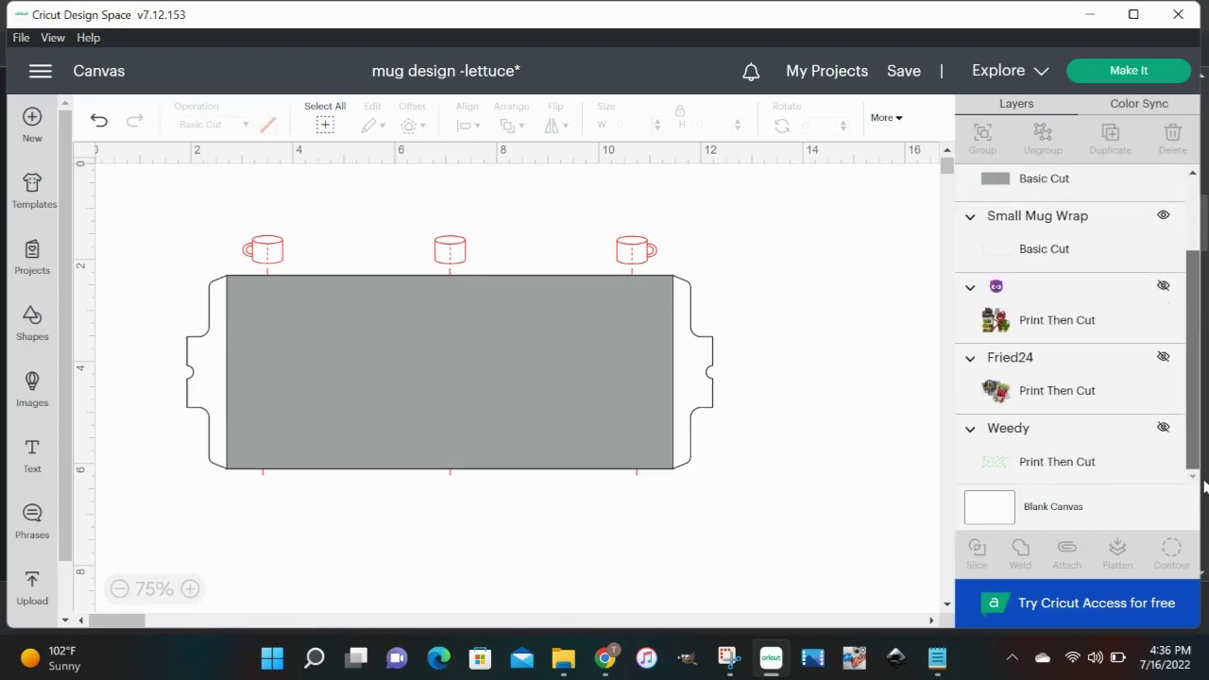
{"action": "left_click", "coordinate": [1161, 428]}
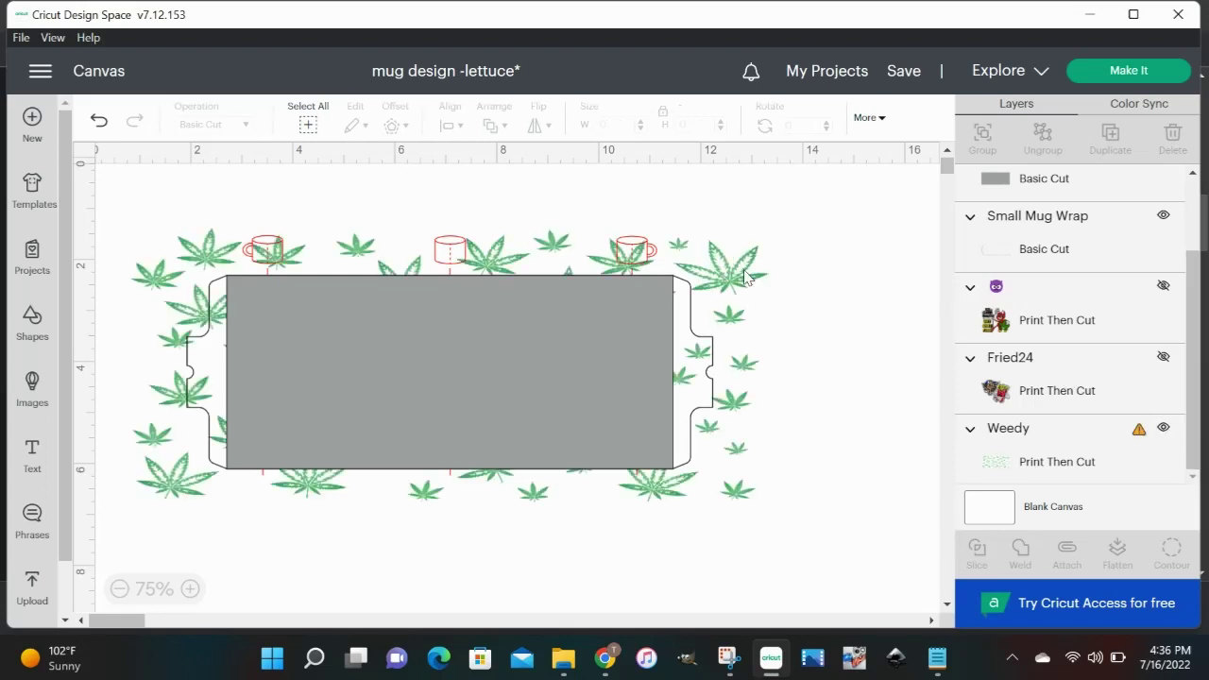
{"action": "left_click", "coordinate": [485, 344]}
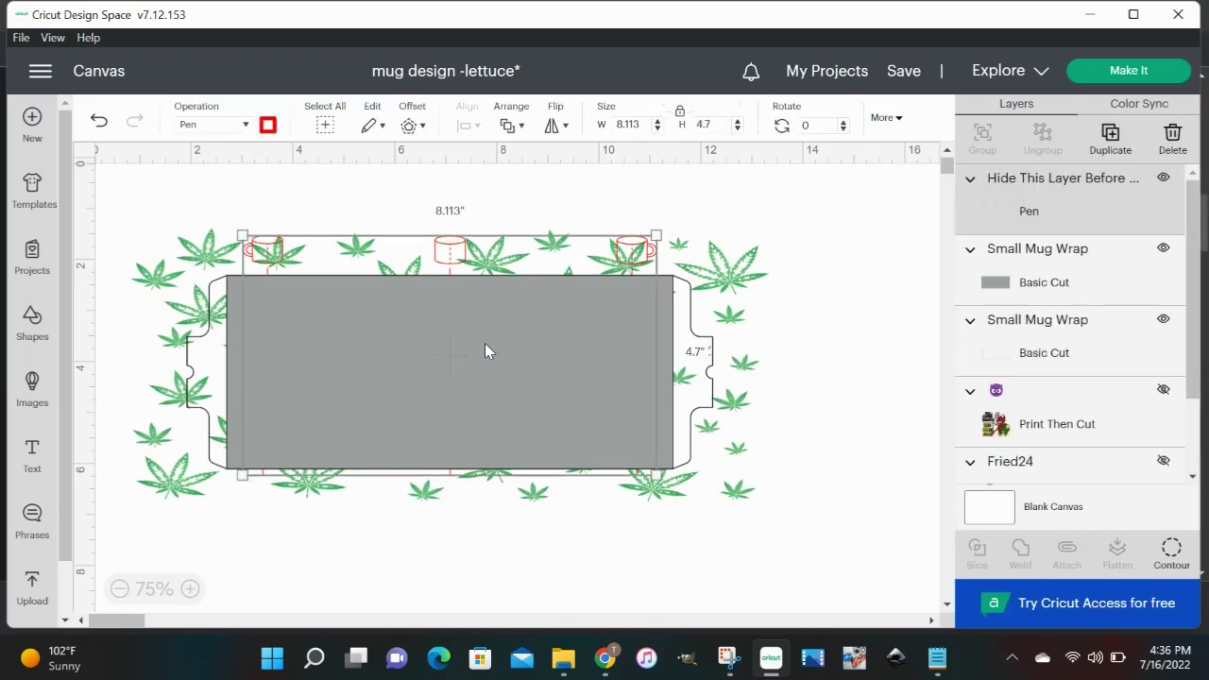
{"action": "left_click", "coordinate": [231, 325]}
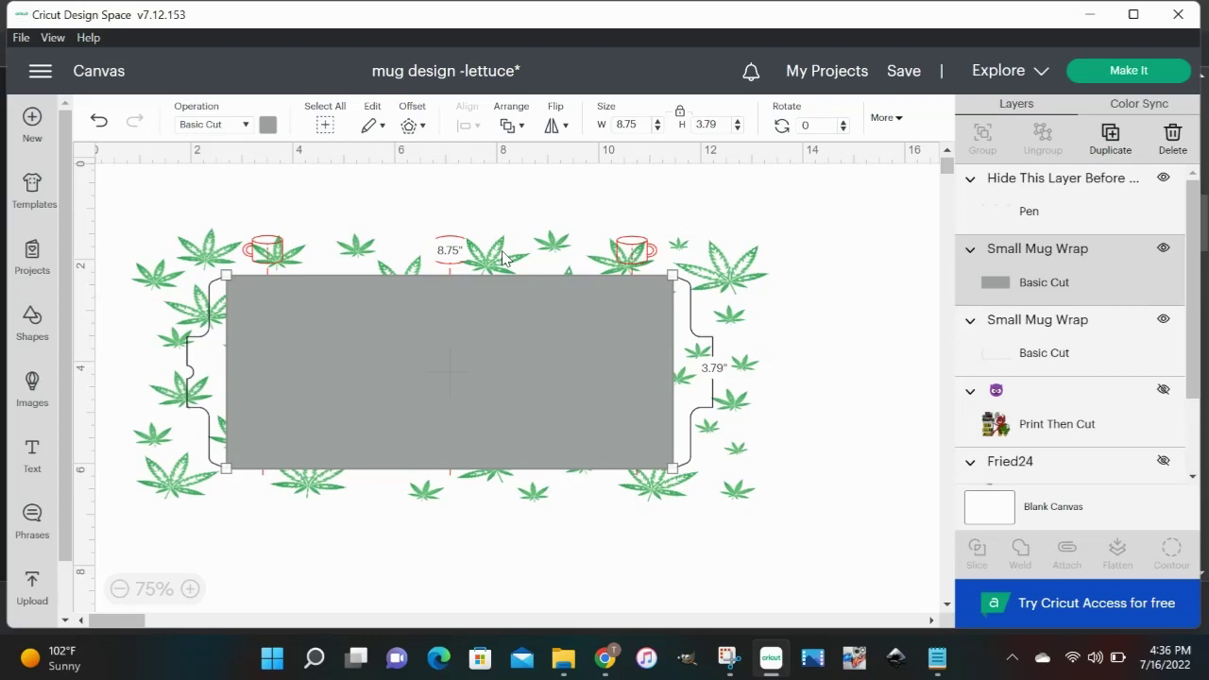
{"action": "left_click", "coordinate": [739, 291]}
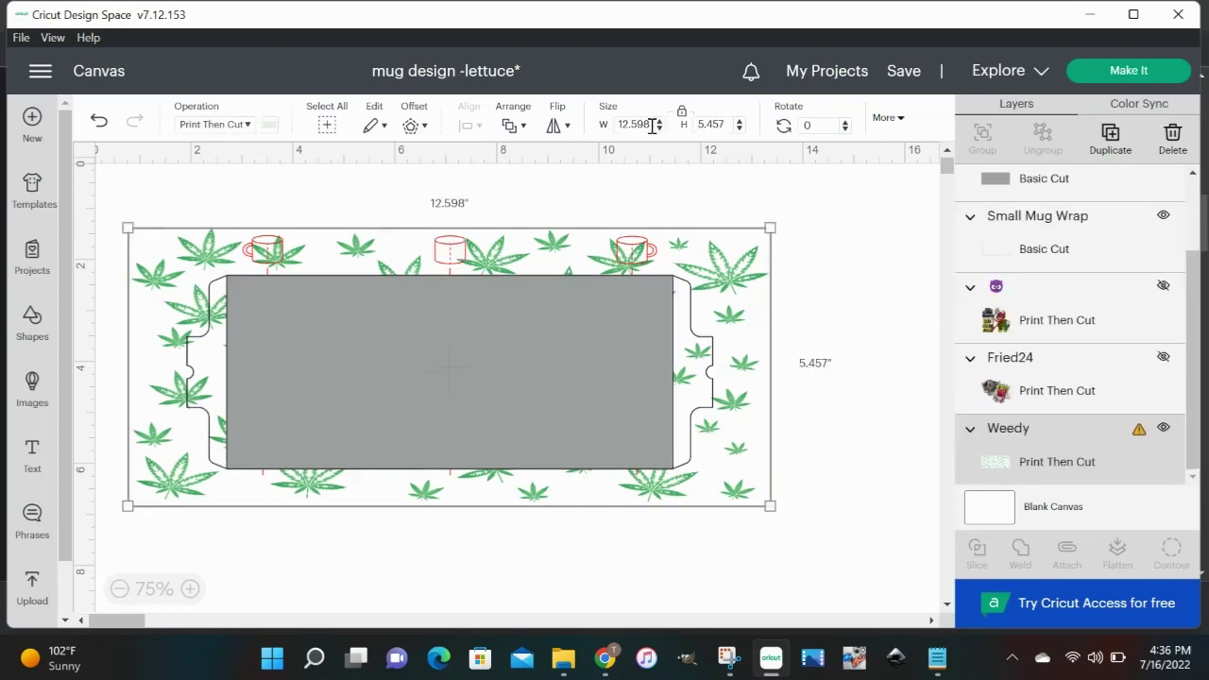
{"action": "left_click", "coordinate": [651, 126]}
{"action": "type", "text": "8.75"}
{"action": "key", "text": "Return"}
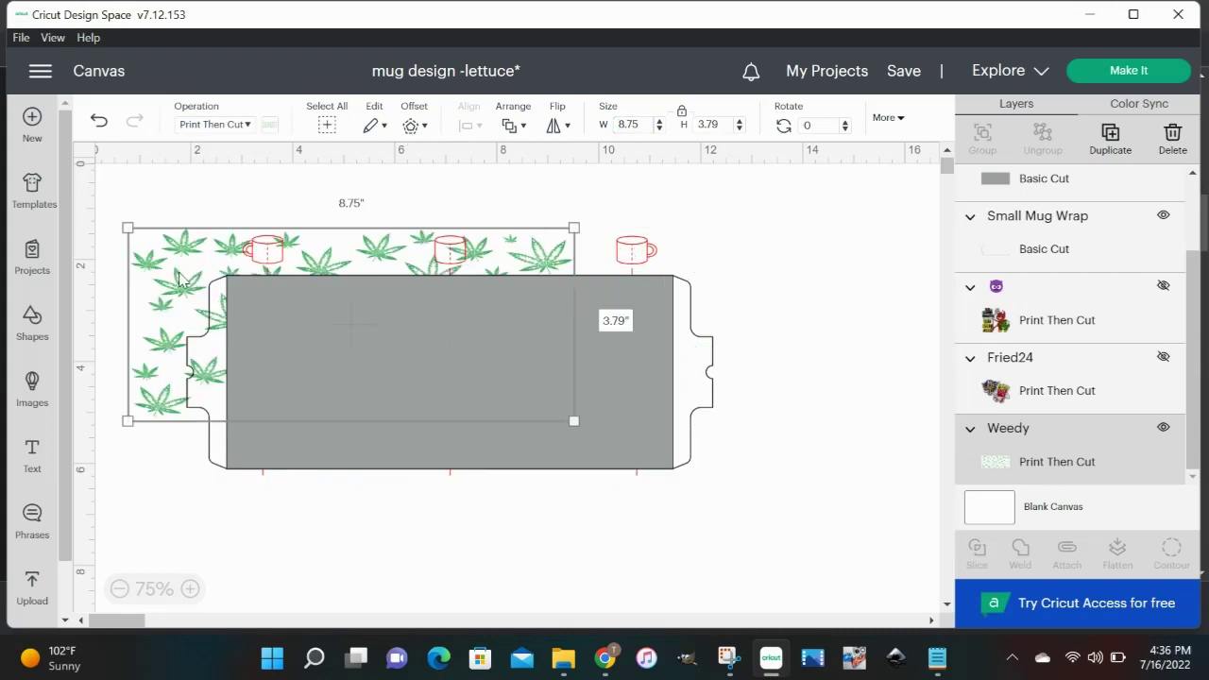
Bring the leaf pattern in front of the grey shape and move it over the mug wrap
{"action": "left_click", "coordinate": [507, 129]}
{"action": "left_click", "coordinate": [527, 157]}
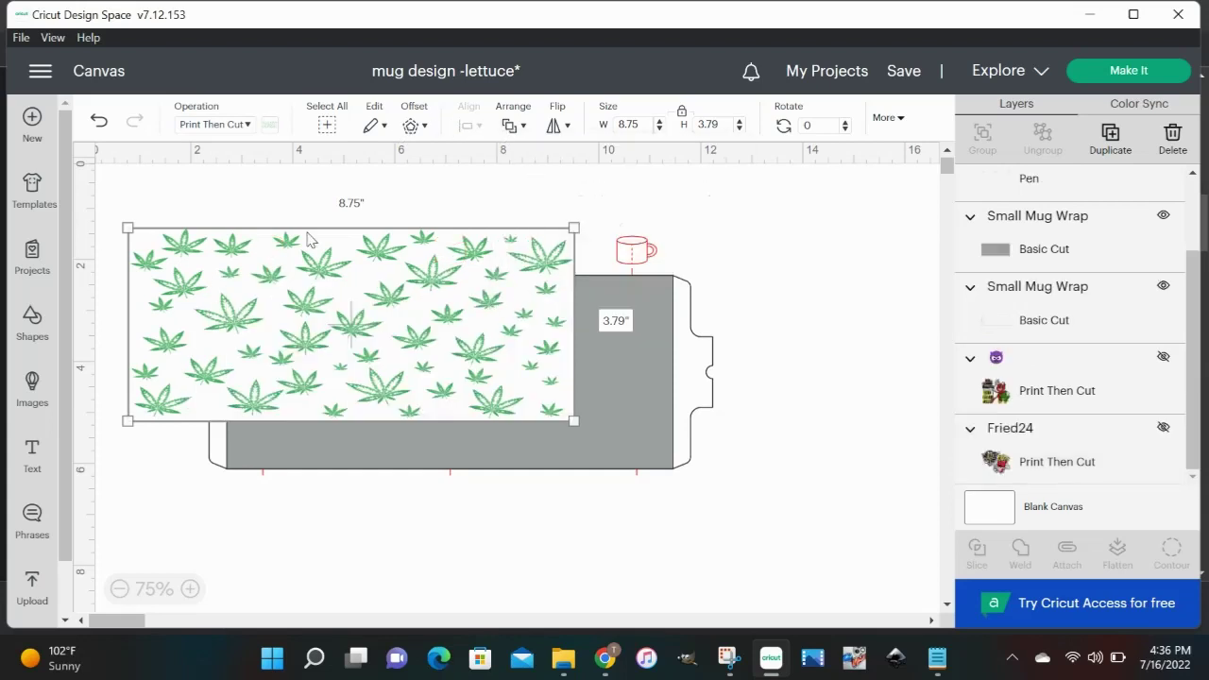
{"action": "left_click_drag", "start_coordinate": [272, 271], "coordinate": [371, 320]}
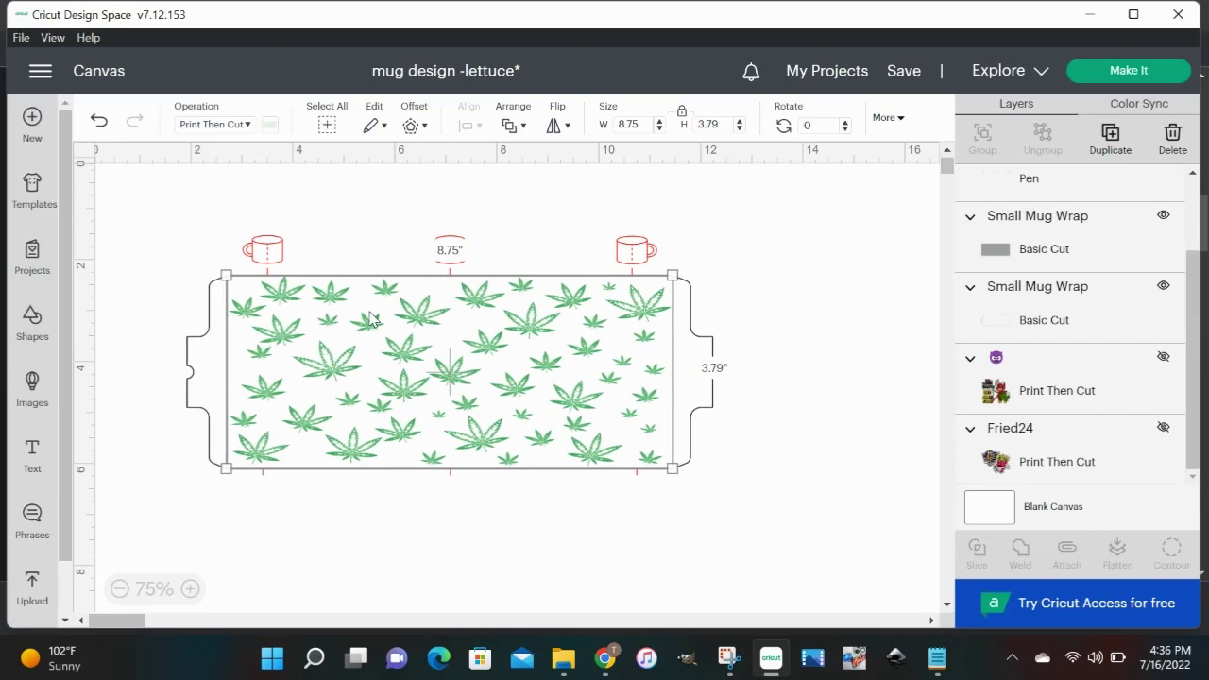
Hide the red mug guide marks and the grey mug wrap backing layer
{"action": "left_click", "coordinate": [794, 327]}
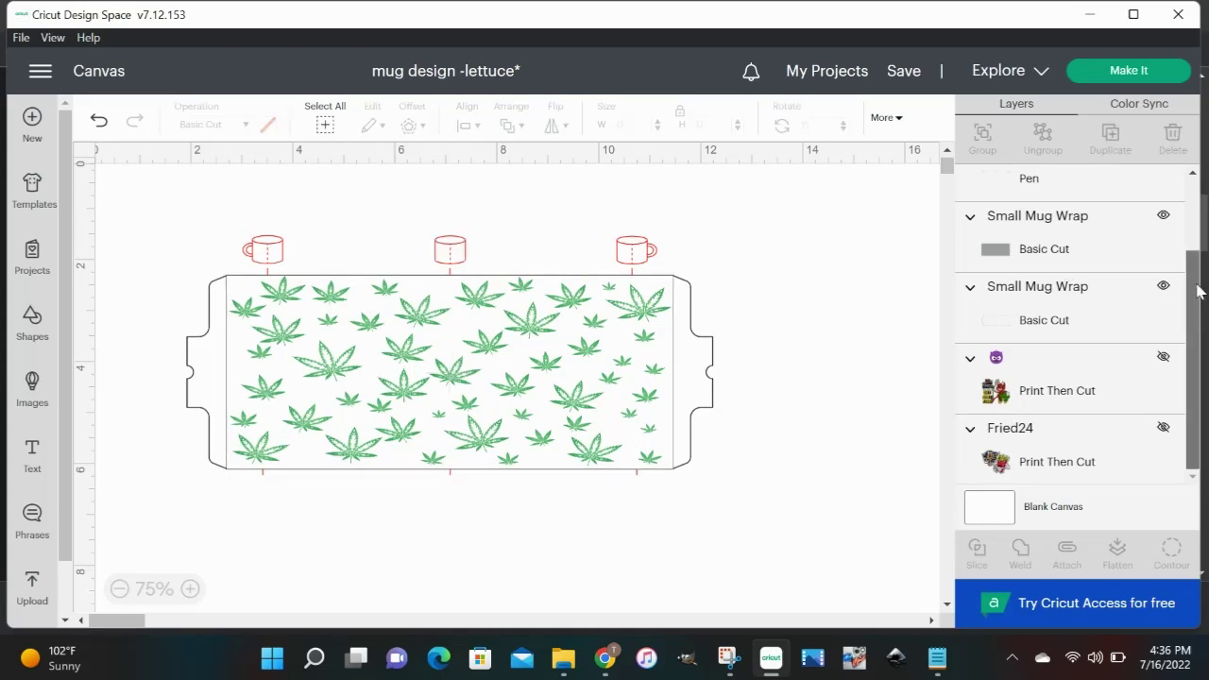
{"action": "left_click_drag", "start_coordinate": [1196, 288], "coordinate": [1195, 185]}
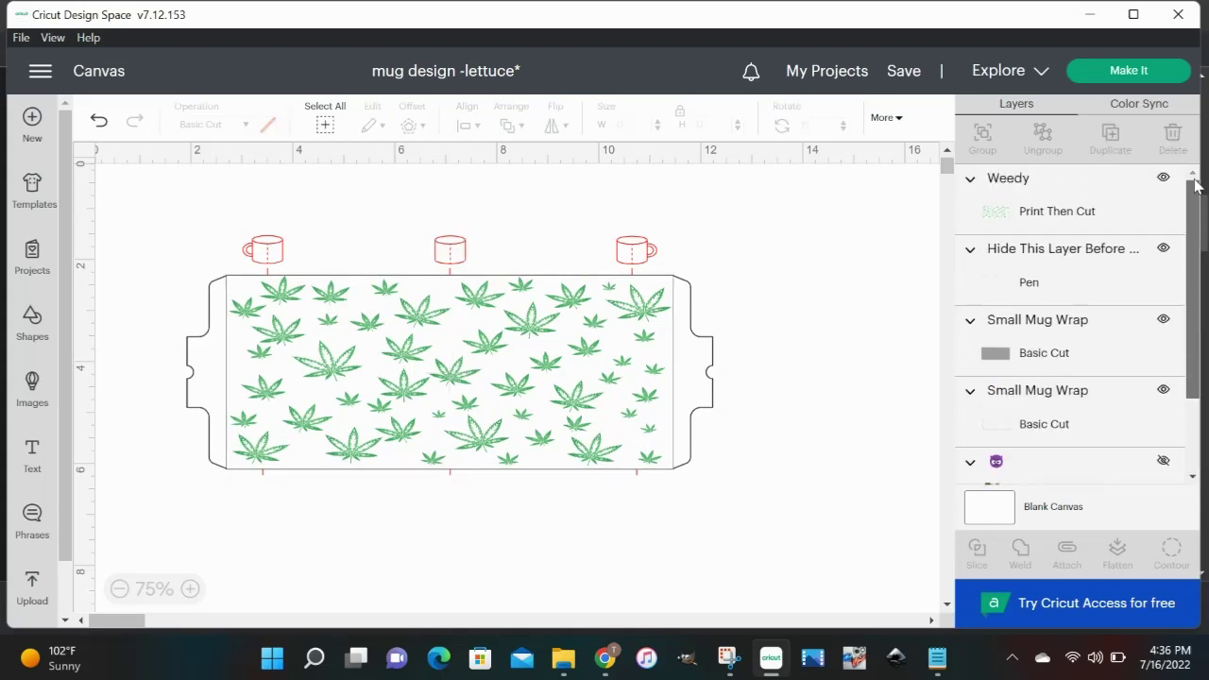
{"action": "left_click", "coordinate": [1163, 247]}
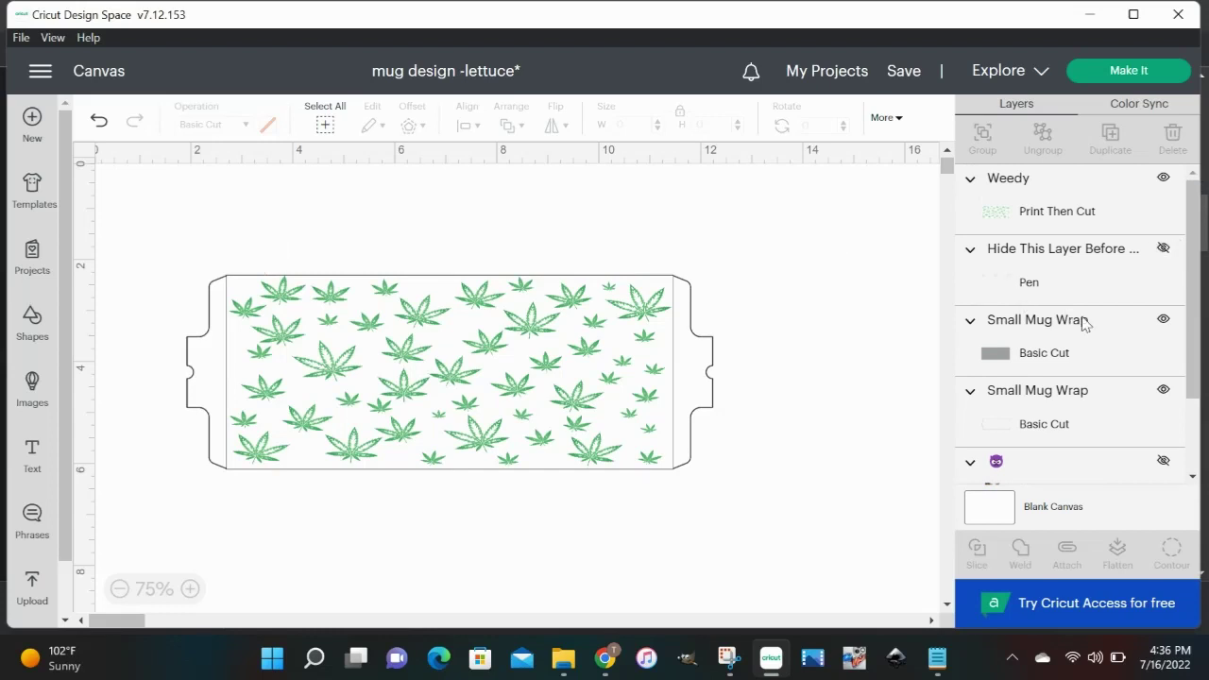
{"action": "left_click", "coordinate": [1163, 320]}
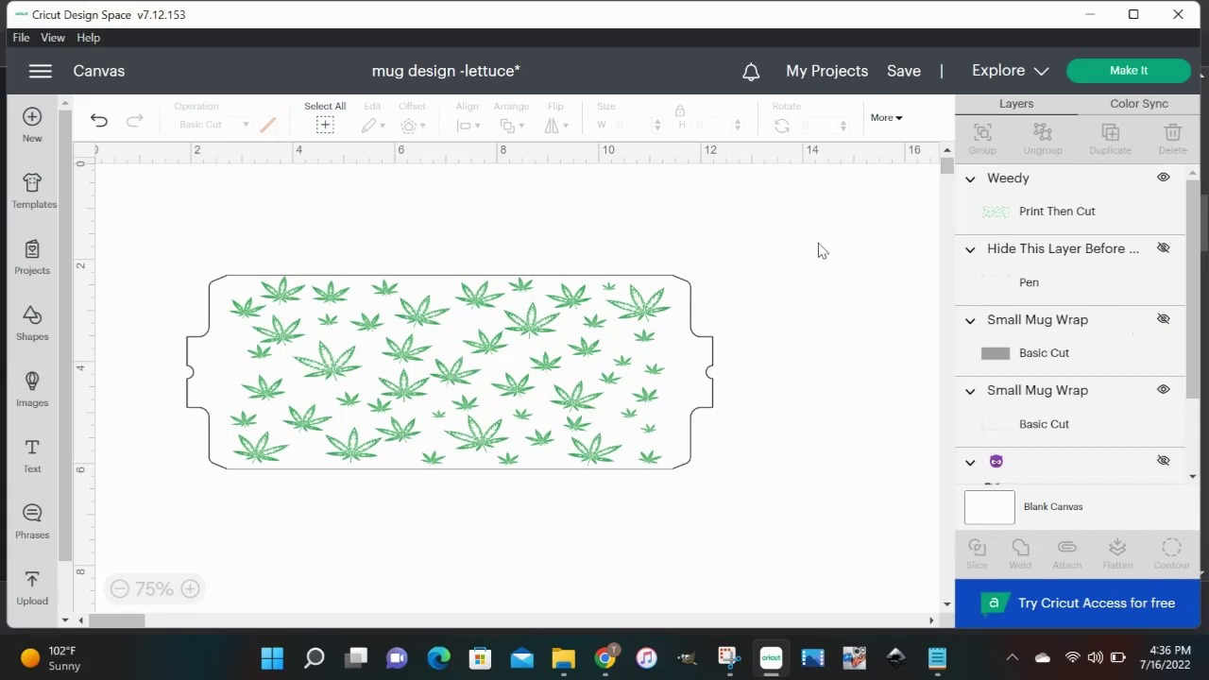
Centre the leaf pattern on the wrap template, then show the red mug guide marks again
{"action": "left_click_drag", "start_coordinate": [791, 239], "coordinate": [344, 526]}
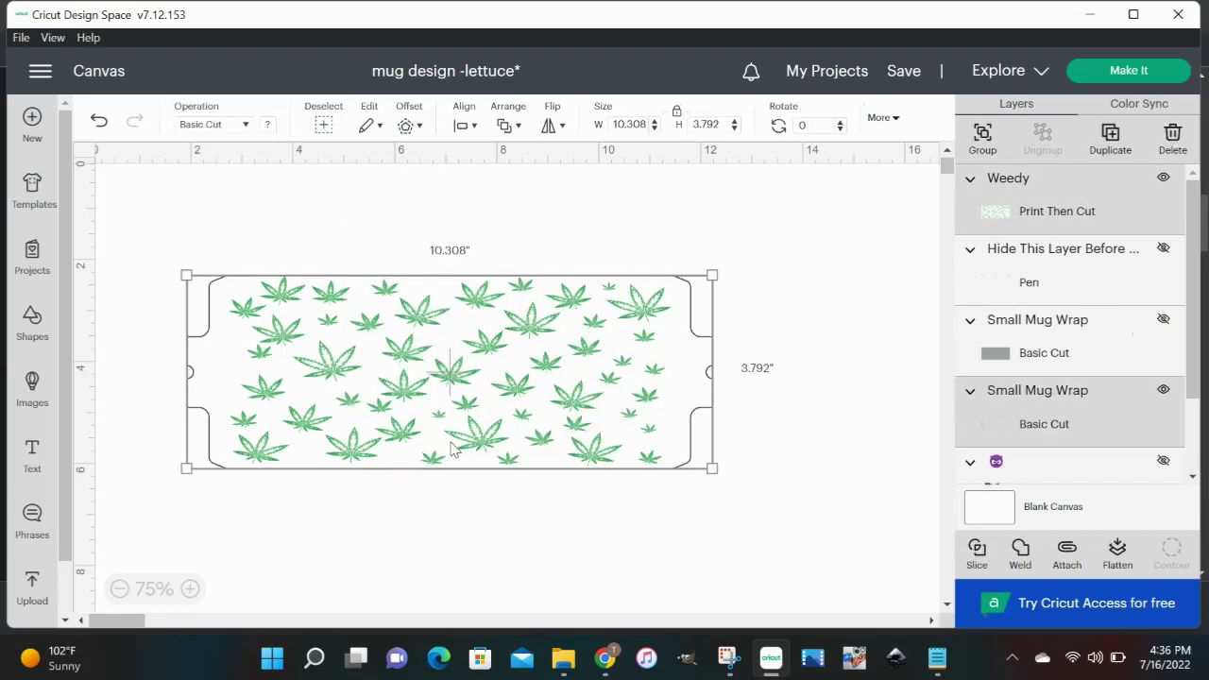
{"action": "left_click", "coordinate": [456, 126]}
{"action": "left_click", "coordinate": [520, 324]}
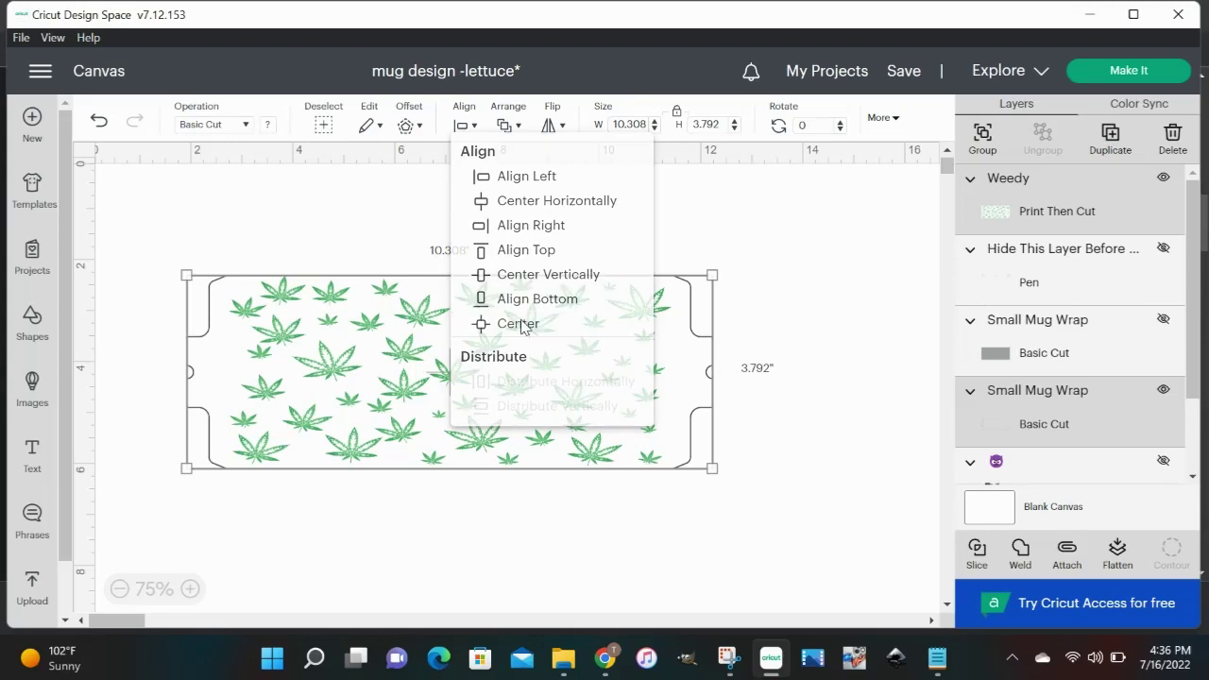
{"action": "left_click", "coordinate": [803, 276]}
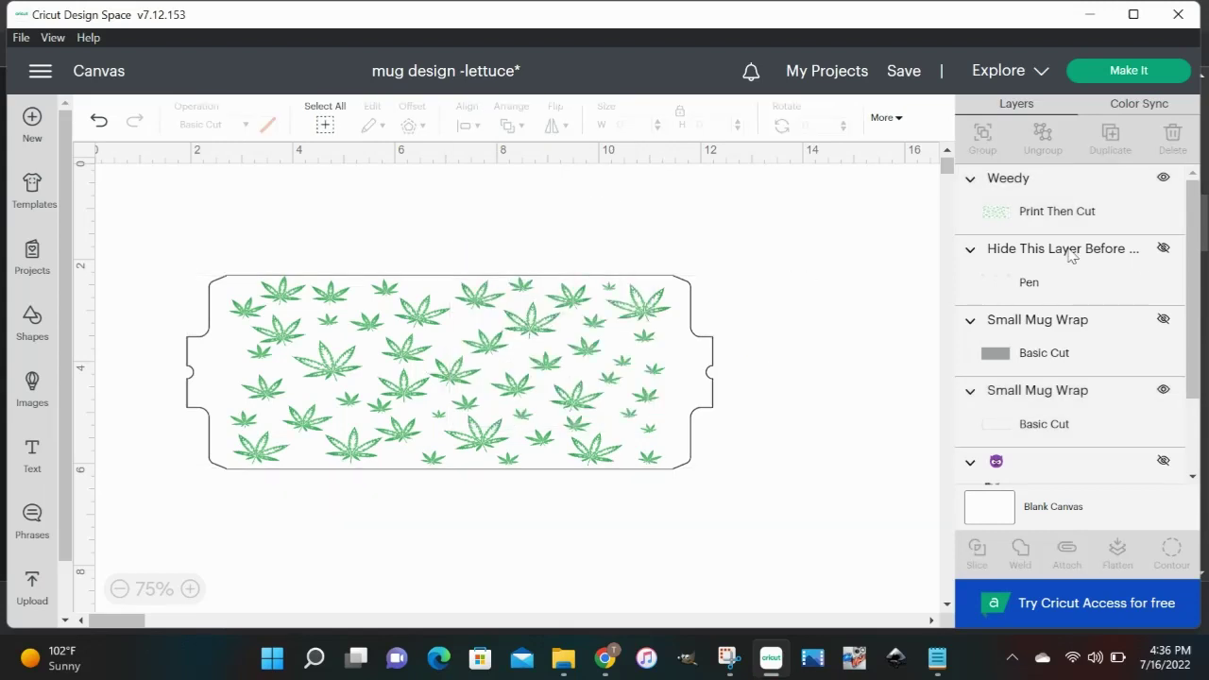
{"action": "left_click", "coordinate": [1162, 248]}
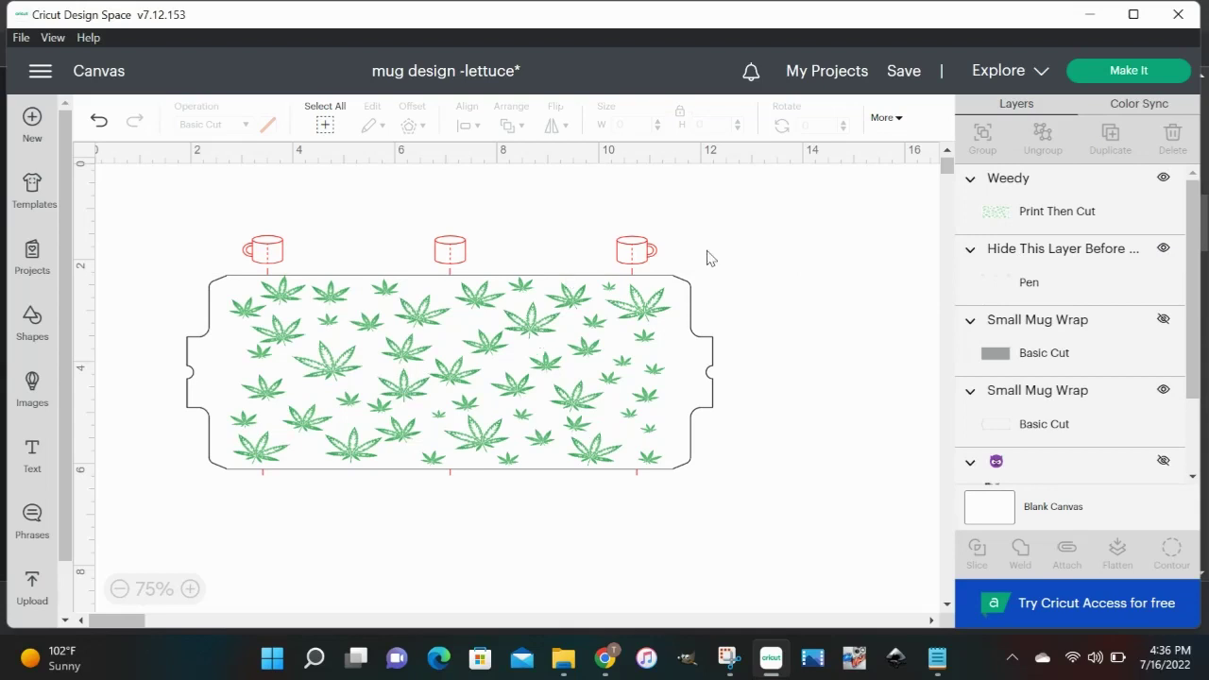
Reveal the devil cartoon artwork and bring it in front of the leaves
{"action": "left_click", "coordinate": [1160, 463]}
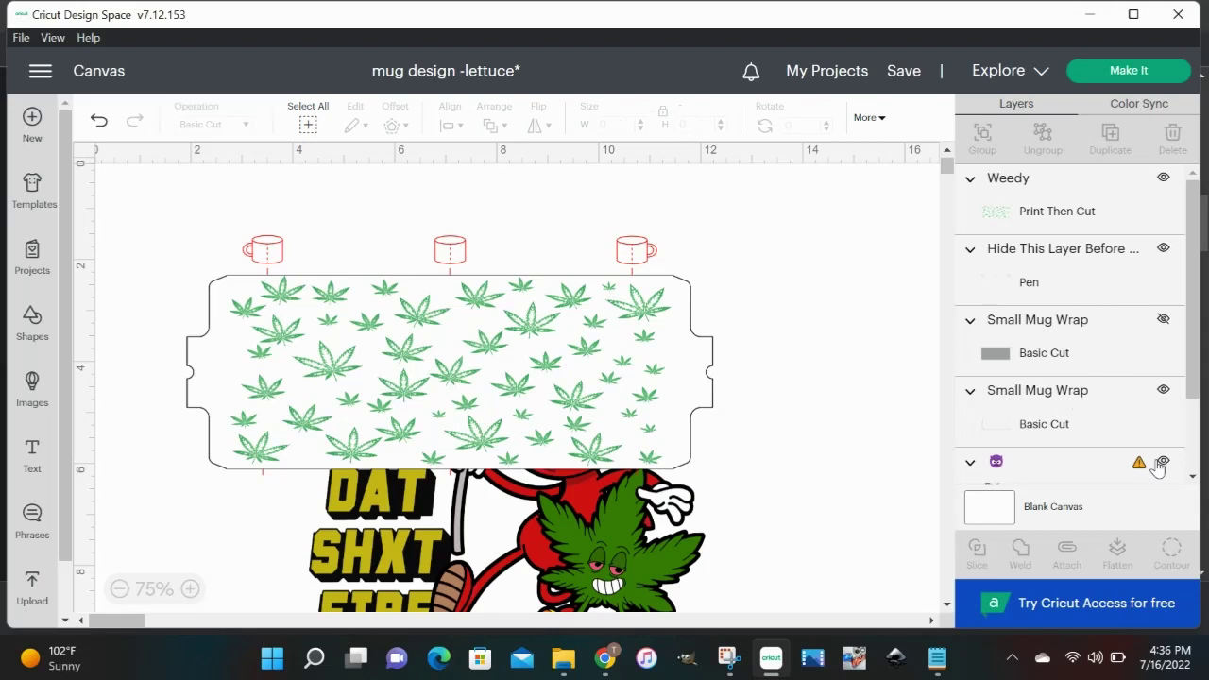
{"action": "left_click", "coordinate": [580, 515]}
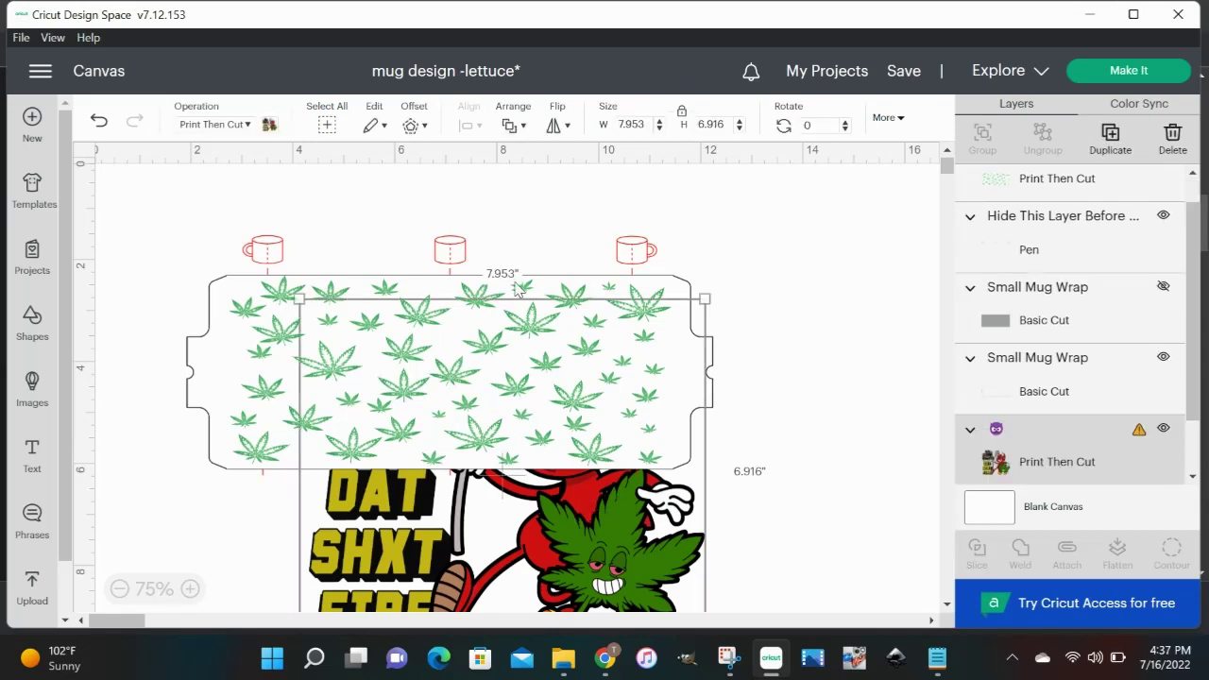
{"action": "left_click", "coordinate": [512, 125]}
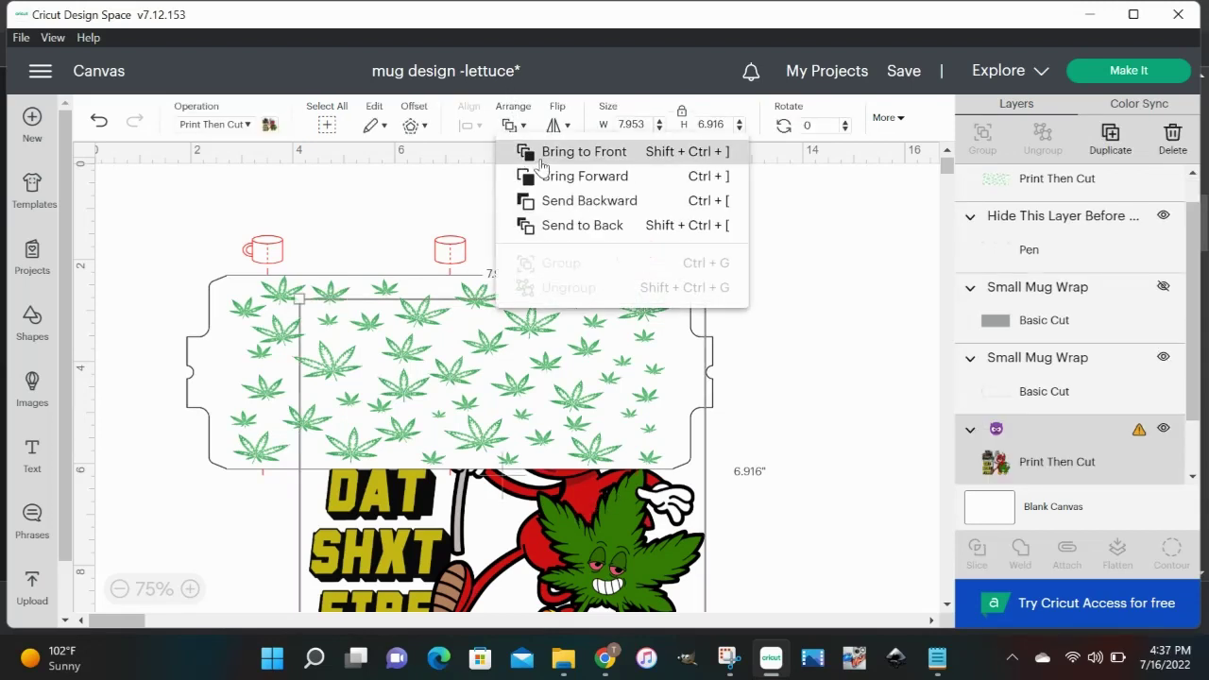
{"action": "left_click", "coordinate": [541, 156]}
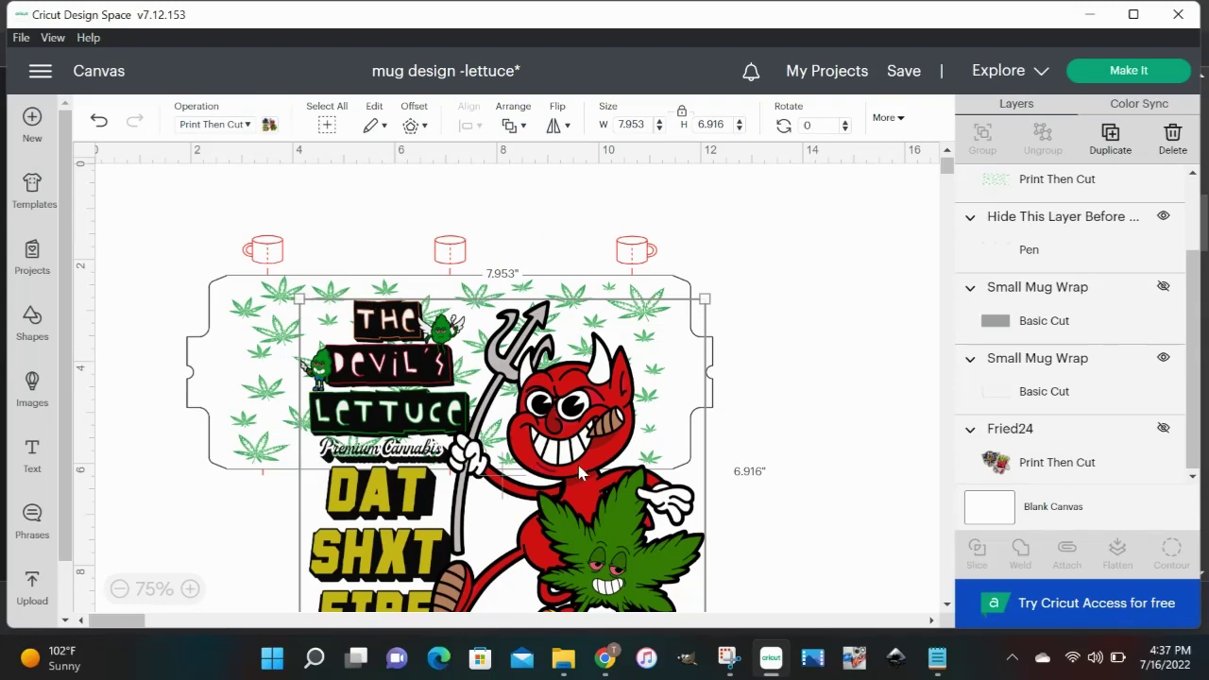
Shrink the devil cartoon to 4.29 × 3.73 inches and place it on the wrap's right side
{"action": "left_click_drag", "start_coordinate": [702, 298], "coordinate": [519, 461]}
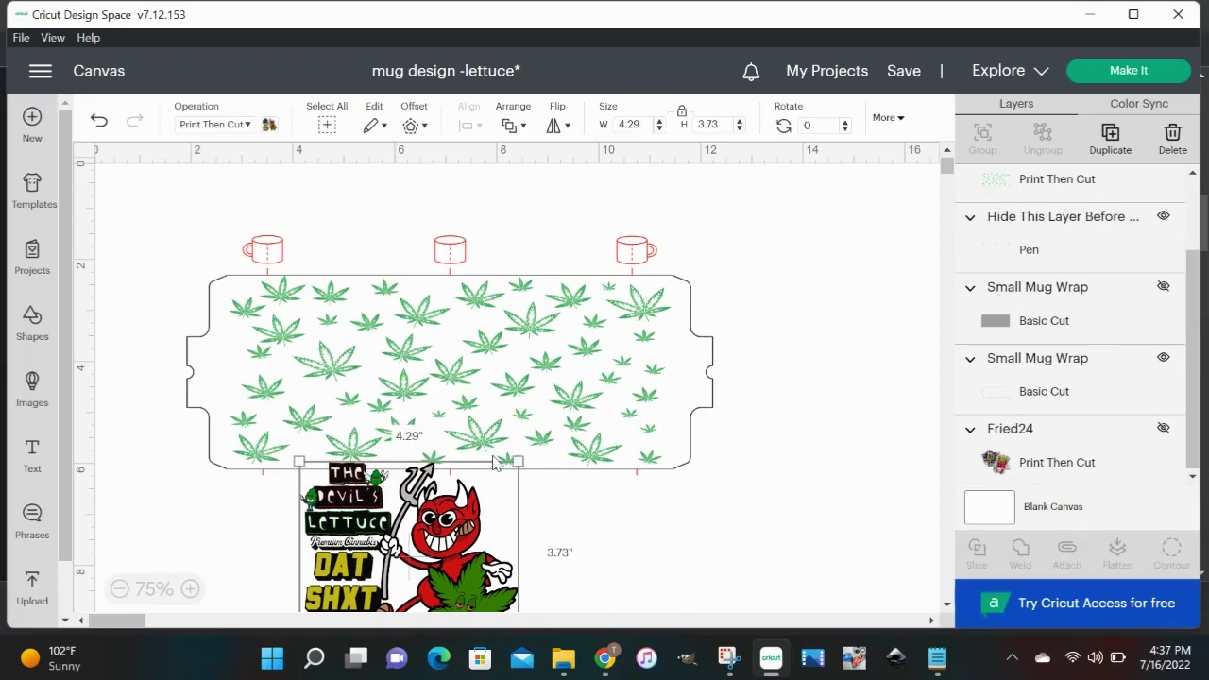
{"action": "left_click_drag", "start_coordinate": [417, 583], "coordinate": [568, 412]}
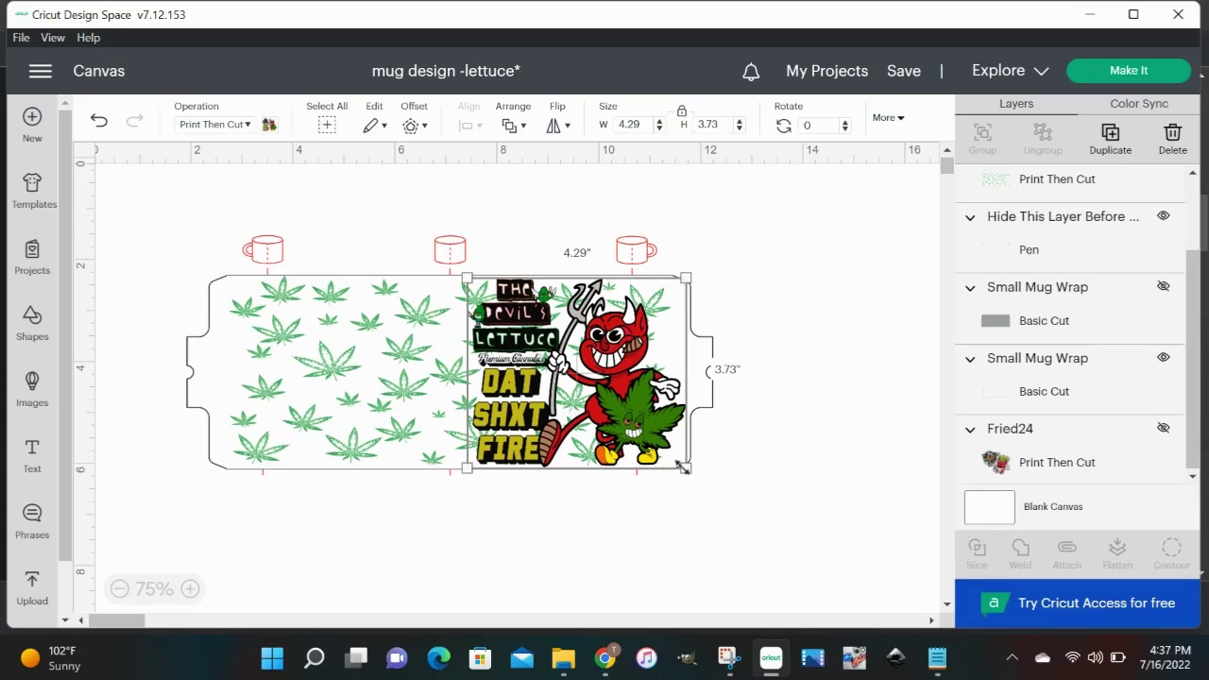
{"action": "left_click", "coordinate": [848, 325]}
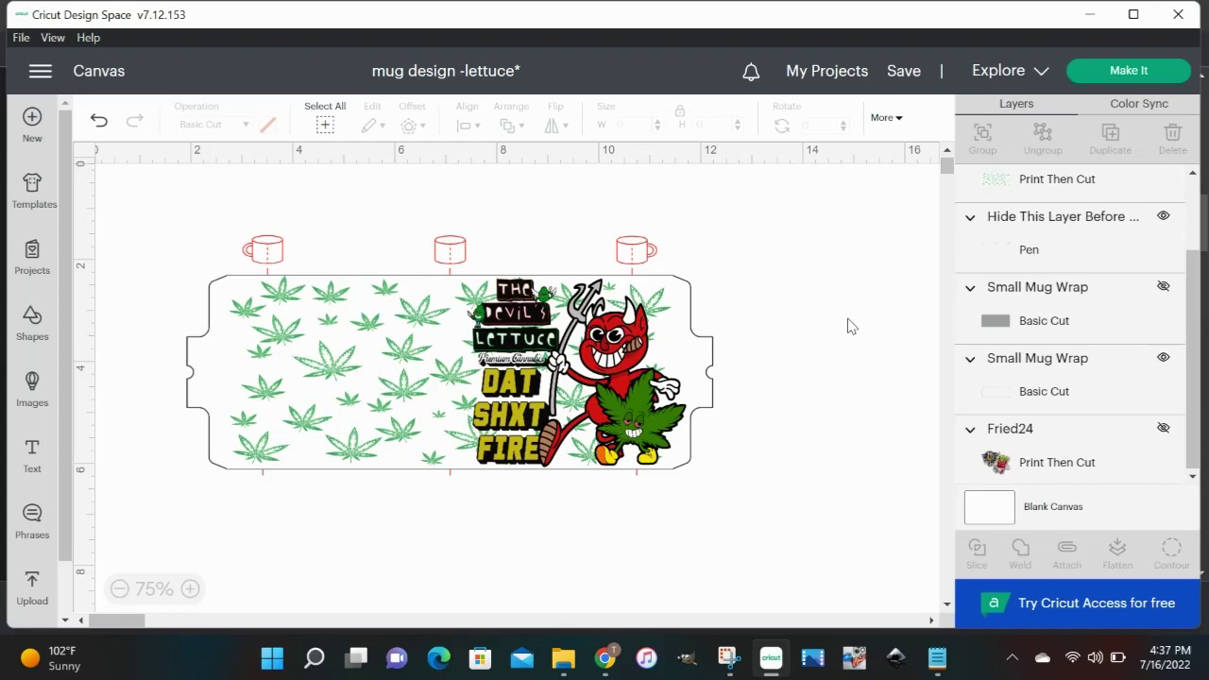
{"action": "left_click", "coordinate": [646, 349]}
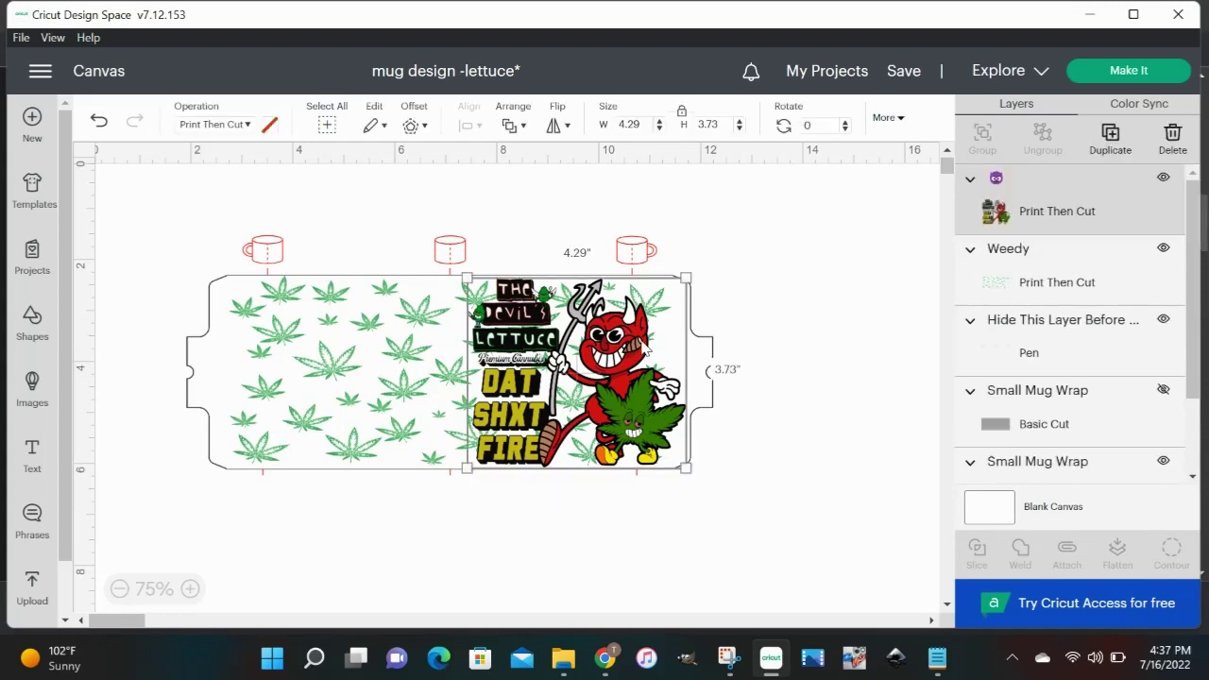
{"action": "left_click_drag", "start_coordinate": [645, 352], "coordinate": [617, 351]}
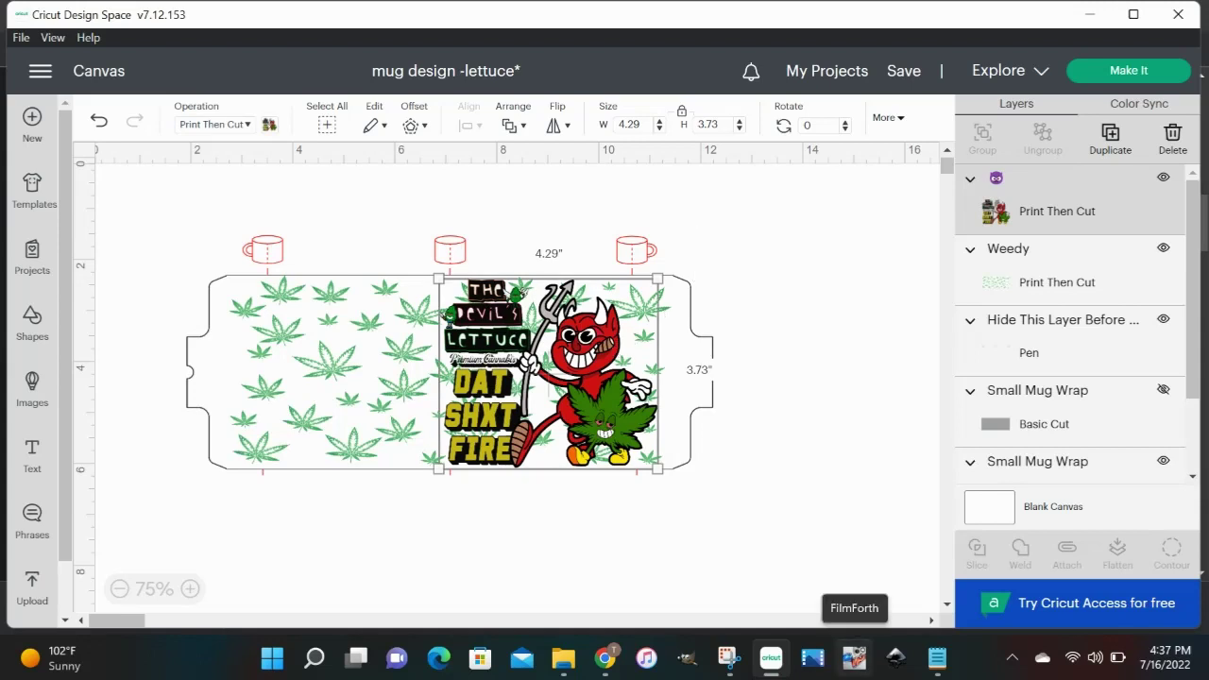
{"action": "scroll", "coordinate": [1192, 313], "scroll_direction": "down", "scroll_amount": 3}
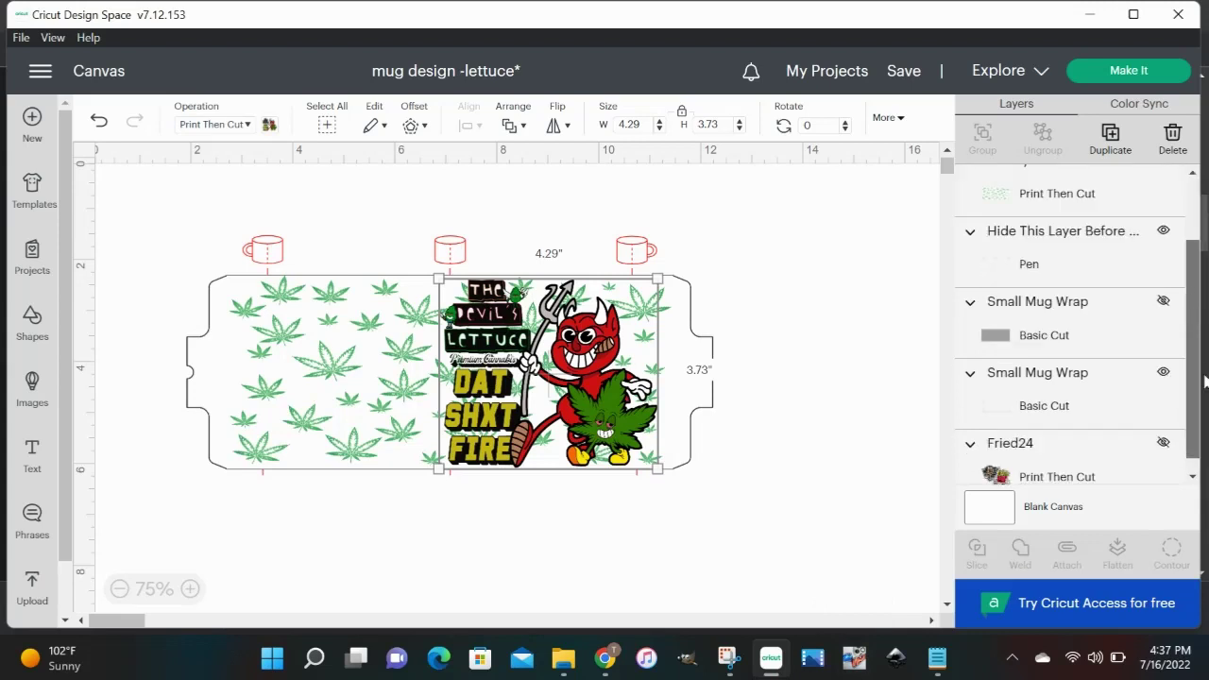
Reveal the Fried24 sticker and bring it in front of everything
{"action": "left_click", "coordinate": [1162, 430]}
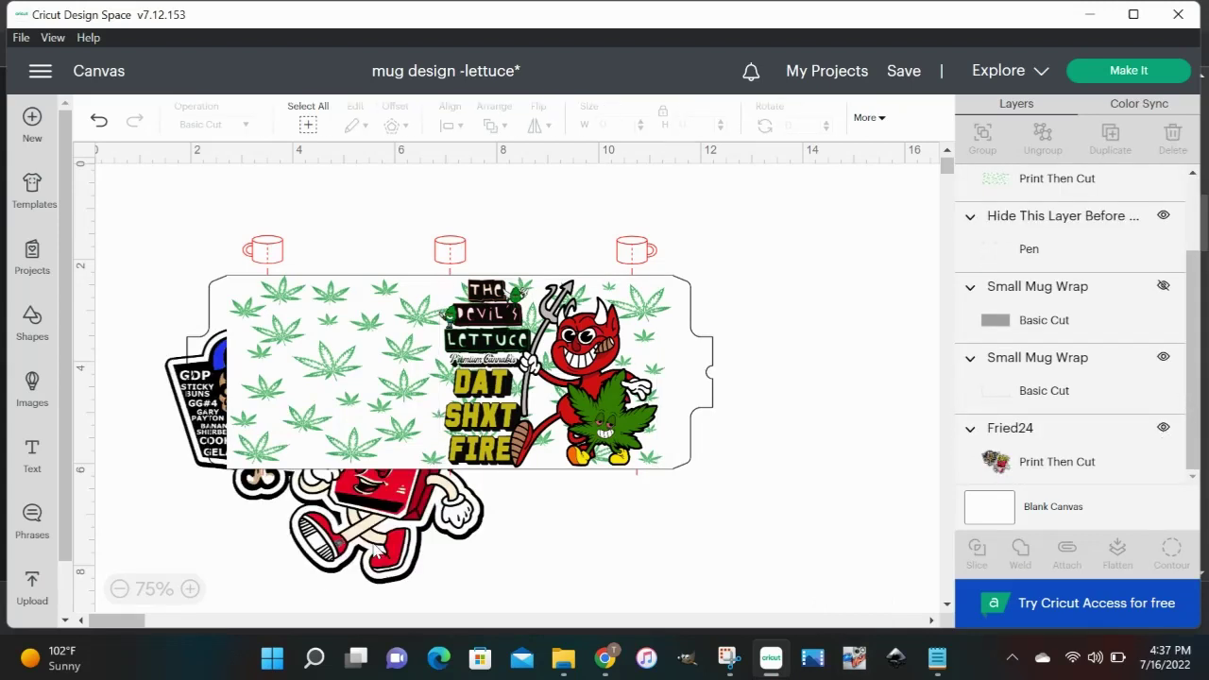
{"action": "left_click", "coordinate": [378, 546]}
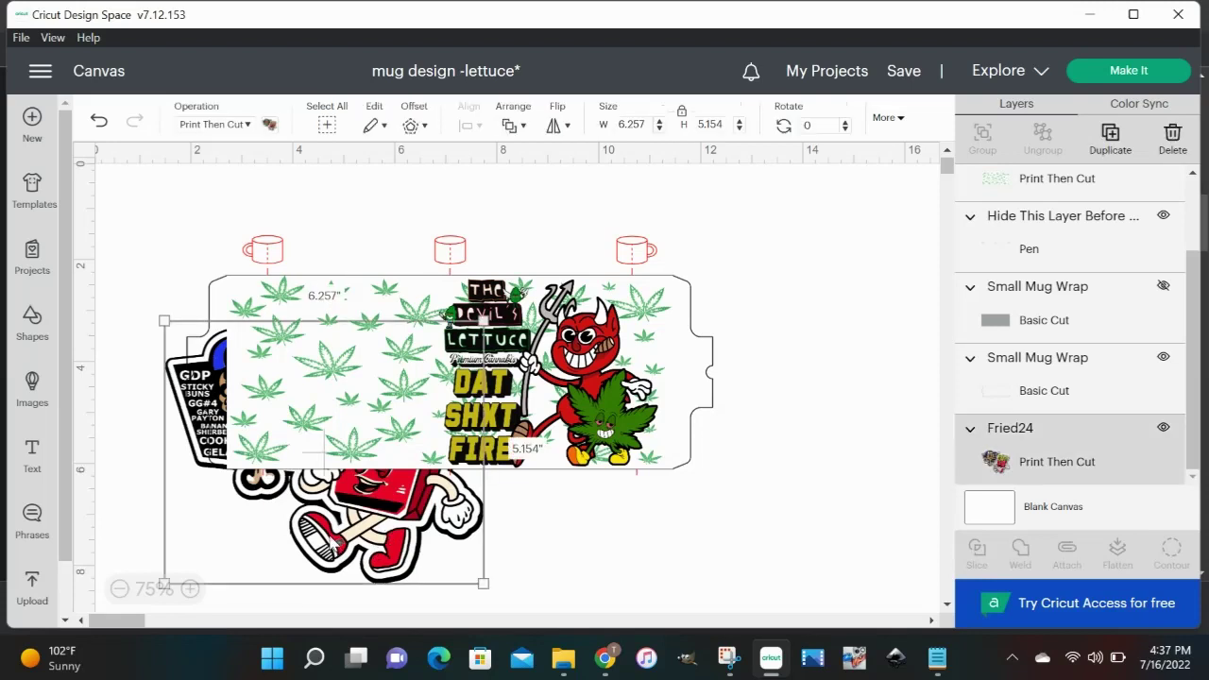
{"action": "left_click", "coordinate": [515, 125]}
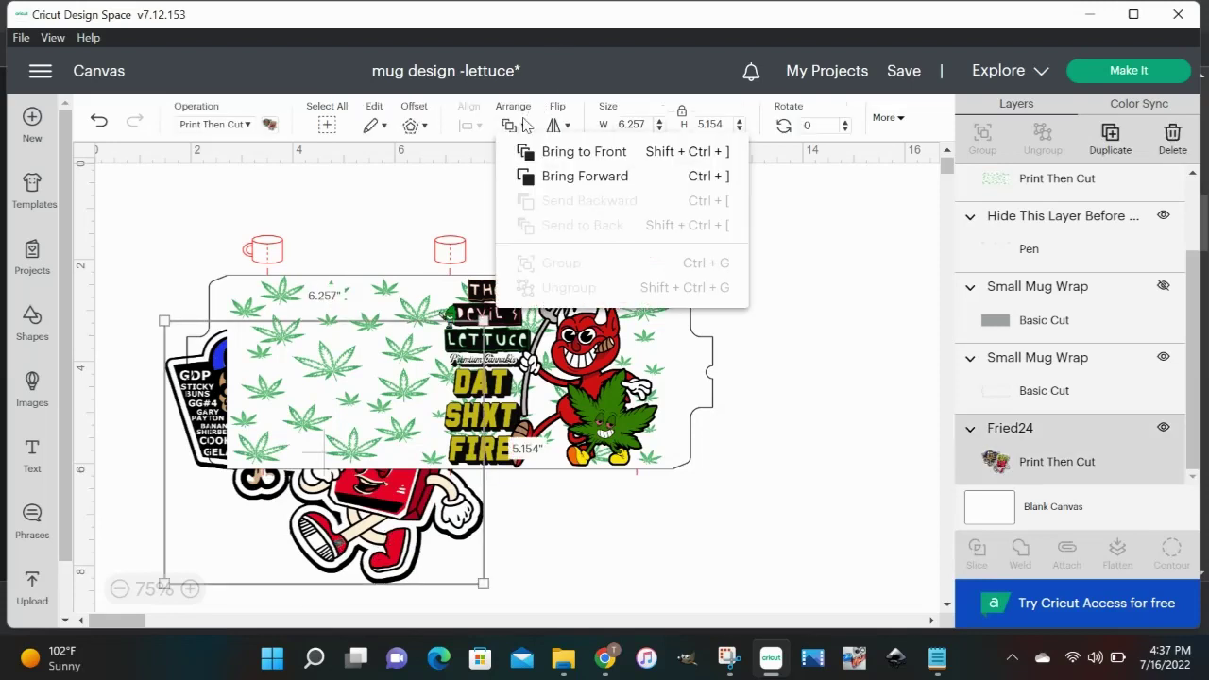
{"action": "left_click", "coordinate": [543, 153]}
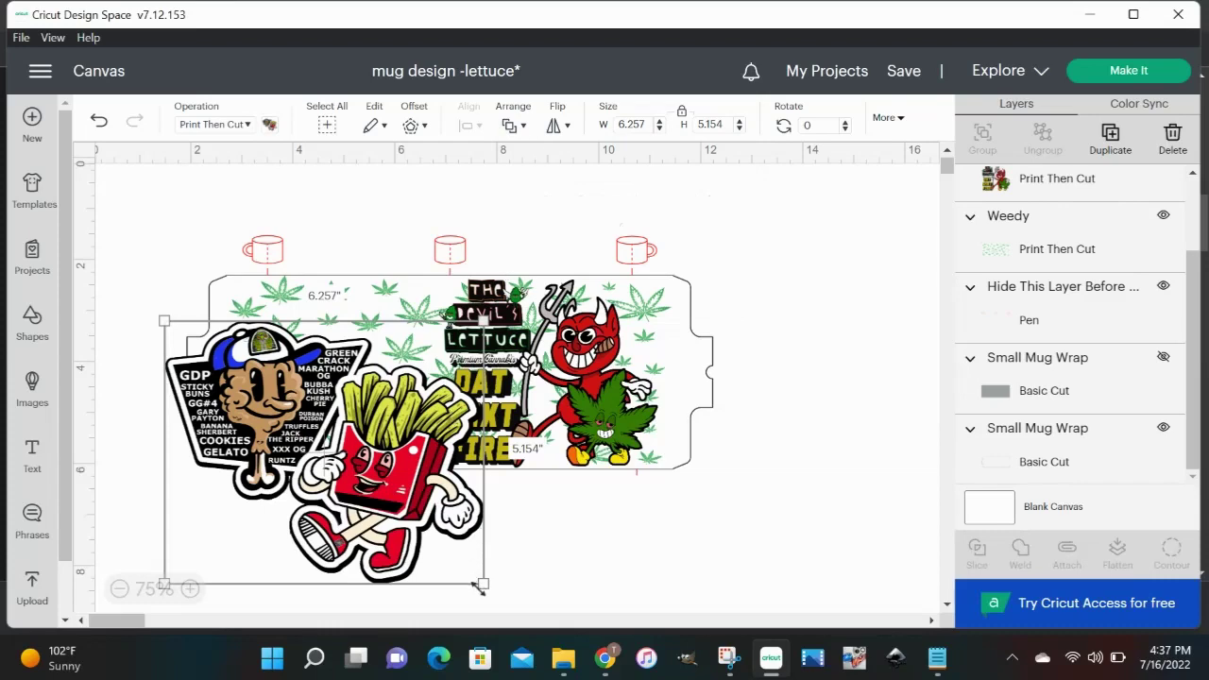
Shrink the Fried24 sticker to 3.905 × 3.216 inches and place it on the wrap's left half
{"action": "left_click_drag", "start_coordinate": [452, 545], "coordinate": [357, 474]}
{"action": "left_click_drag", "start_coordinate": [291, 421], "coordinate": [350, 387]}
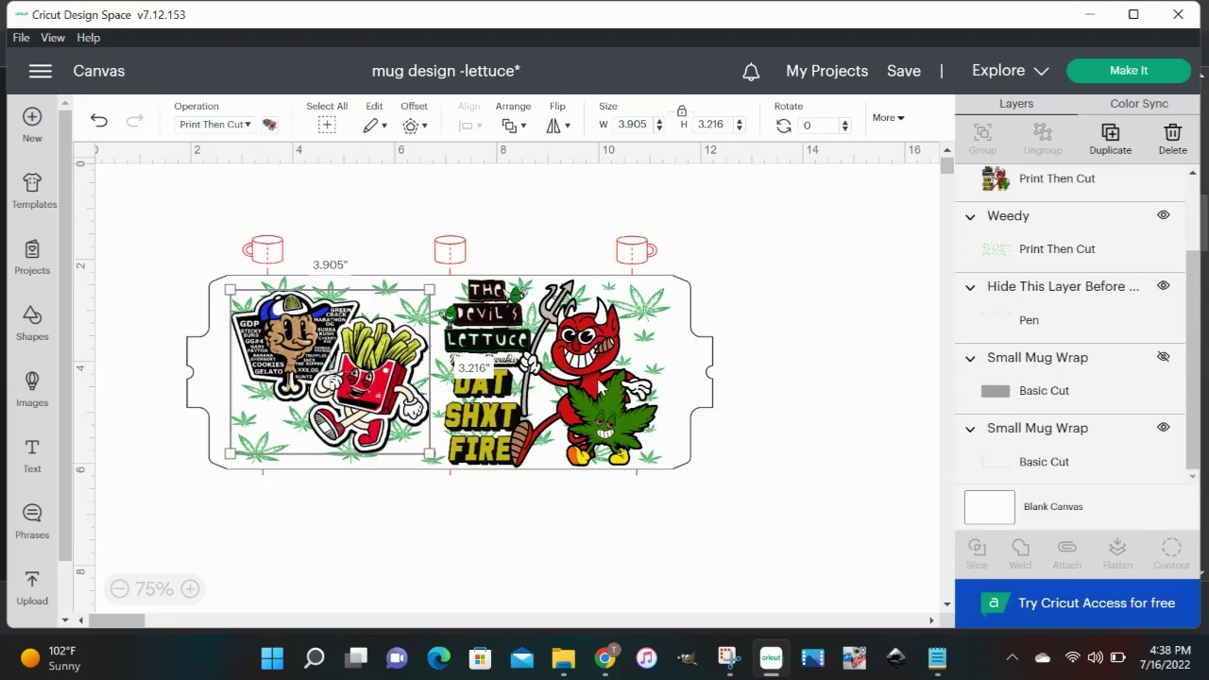
{"action": "left_click", "coordinate": [595, 382]}
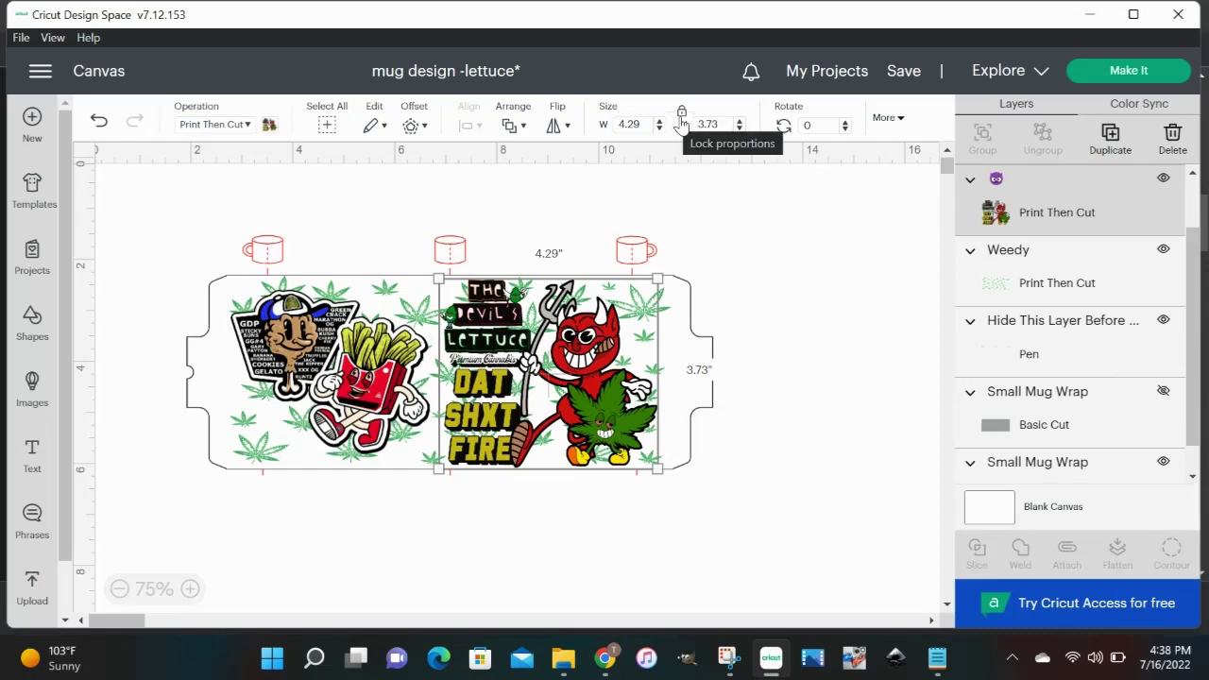
Unlock proportions, set the devil artwork's width to 5 inches, and shift it further left
{"action": "left_click", "coordinate": [680, 111]}
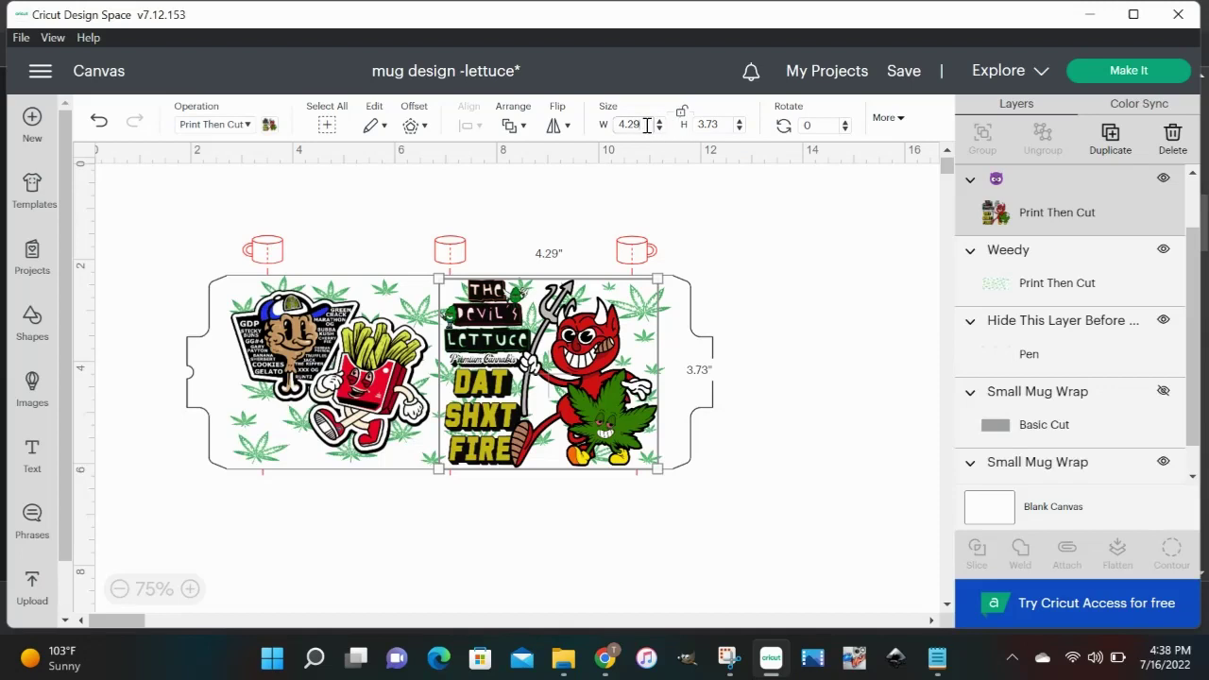
{"action": "left_click", "coordinate": [647, 125]}
{"action": "type", "text": "5"}
{"action": "key", "text": "Return"}
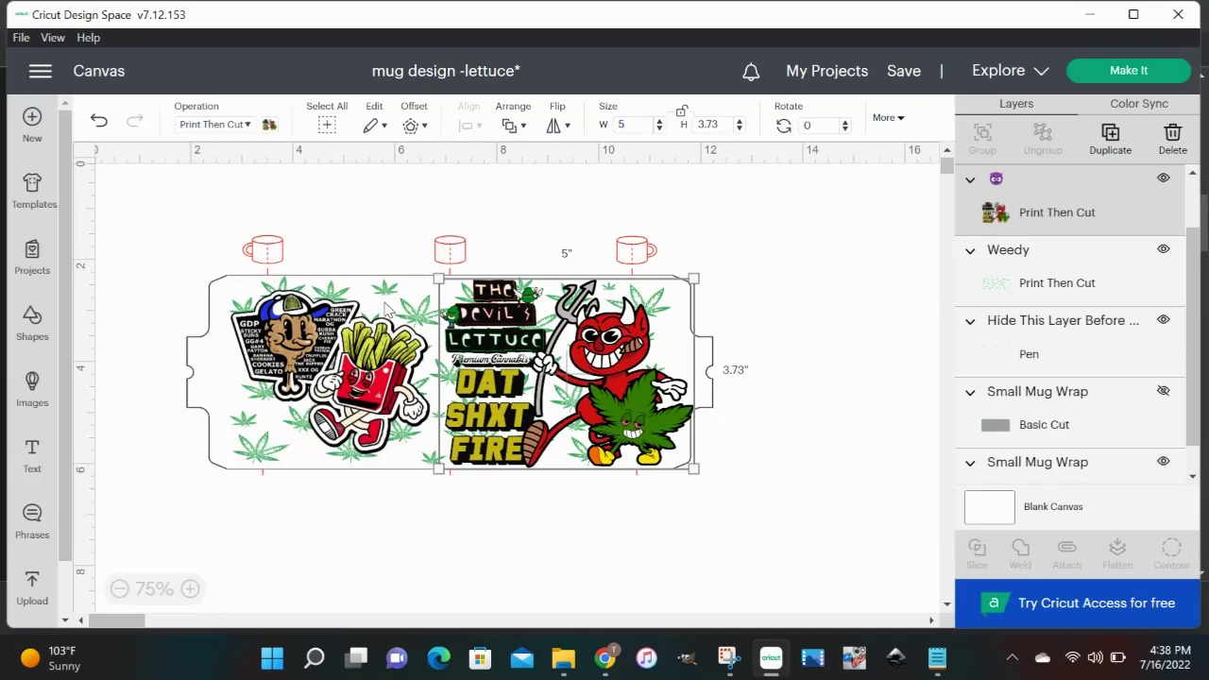
{"action": "left_click_drag", "start_coordinate": [338, 378], "coordinate": [205, 340]}
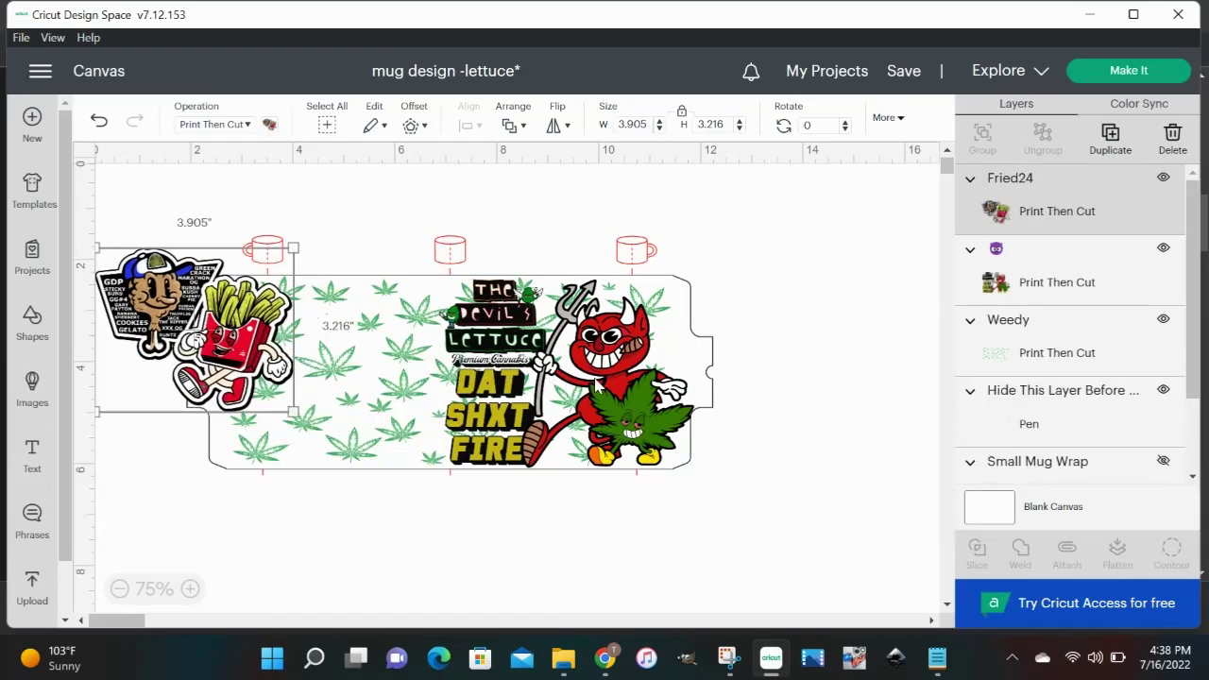
{"action": "left_click_drag", "start_coordinate": [609, 385], "coordinate": [564, 380]}
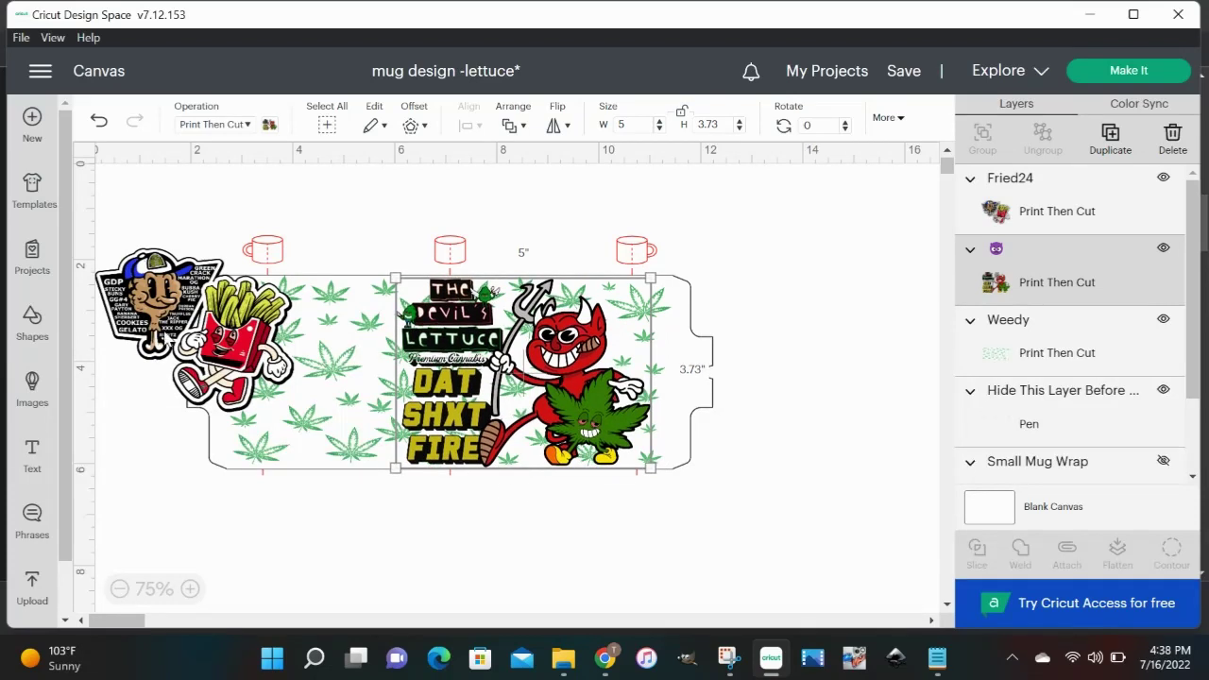
Resize the fries sticker to about 3.141 × 2.587 inches and position it inside the wrap beside the devil
{"action": "left_click", "coordinate": [222, 335]}
{"action": "left_click_drag", "start_coordinate": [222, 336], "coordinate": [331, 395]}
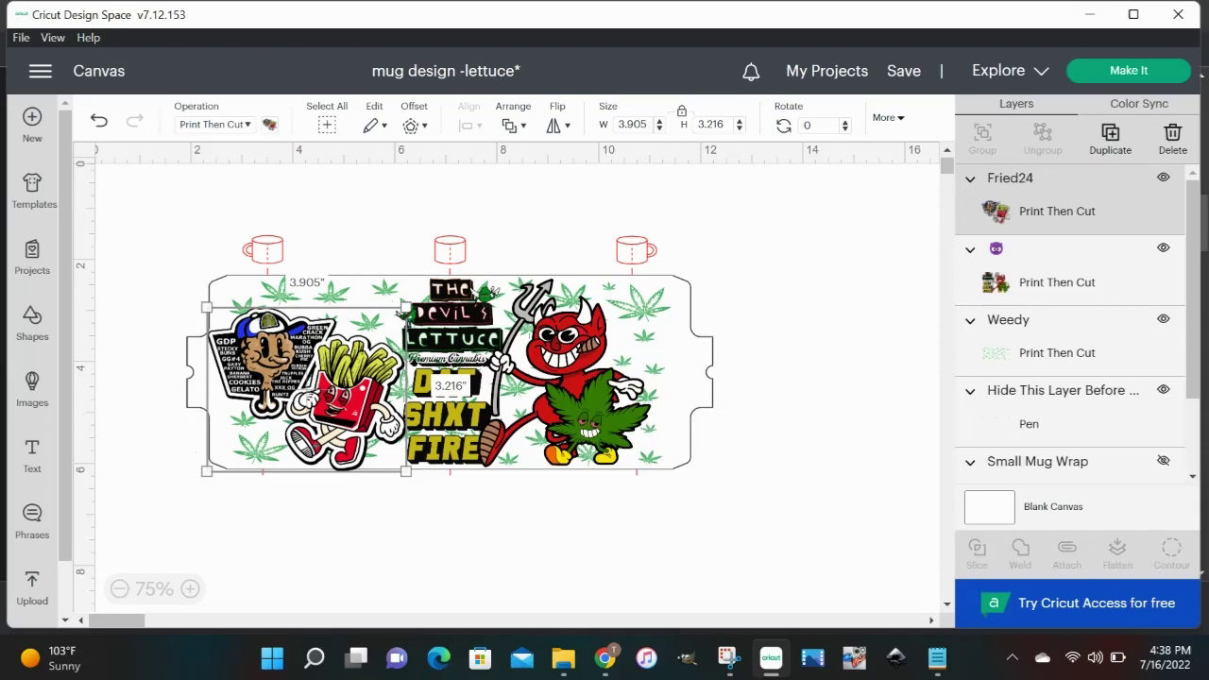
{"action": "left_click_drag", "start_coordinate": [403, 307], "coordinate": [379, 310]}
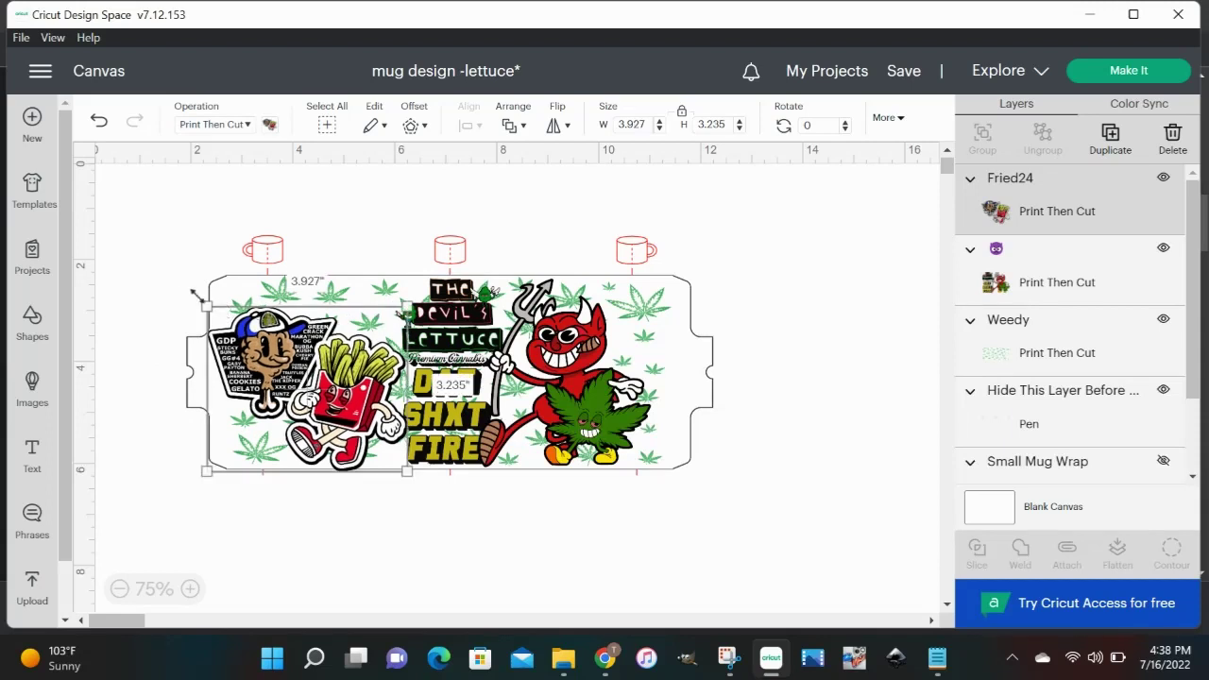
{"action": "left_click_drag", "start_coordinate": [207, 308], "coordinate": [230, 325]}
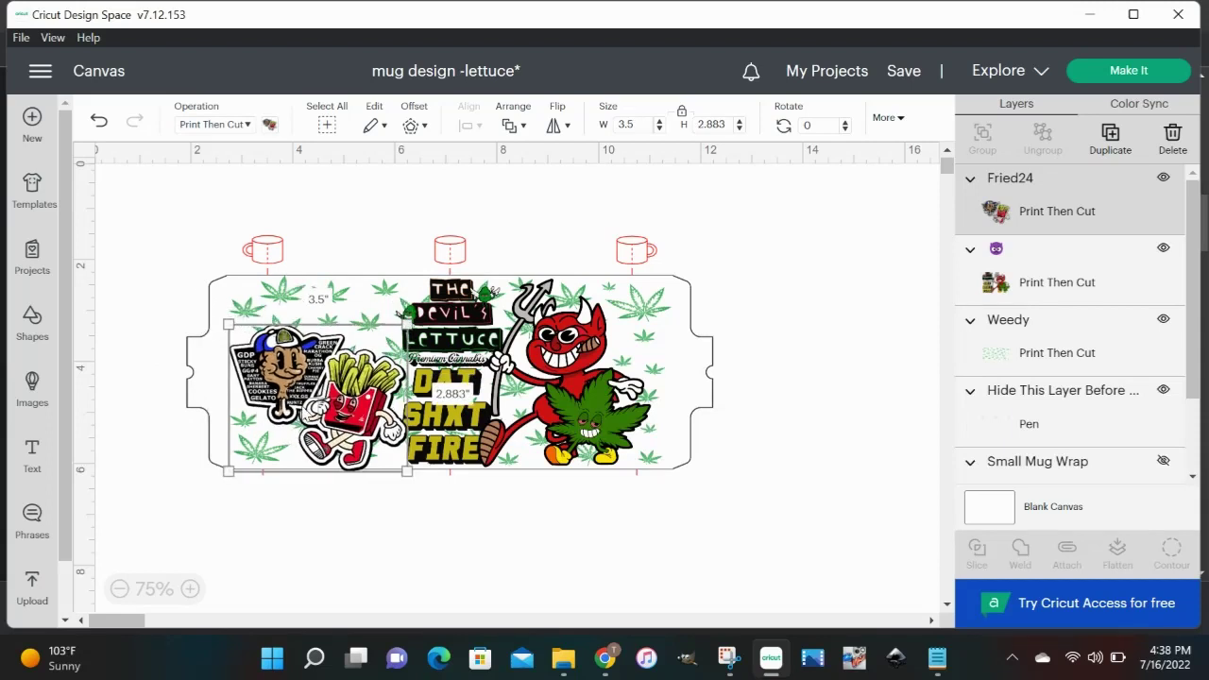
{"action": "left_click_drag", "start_coordinate": [331, 415], "coordinate": [329, 380]}
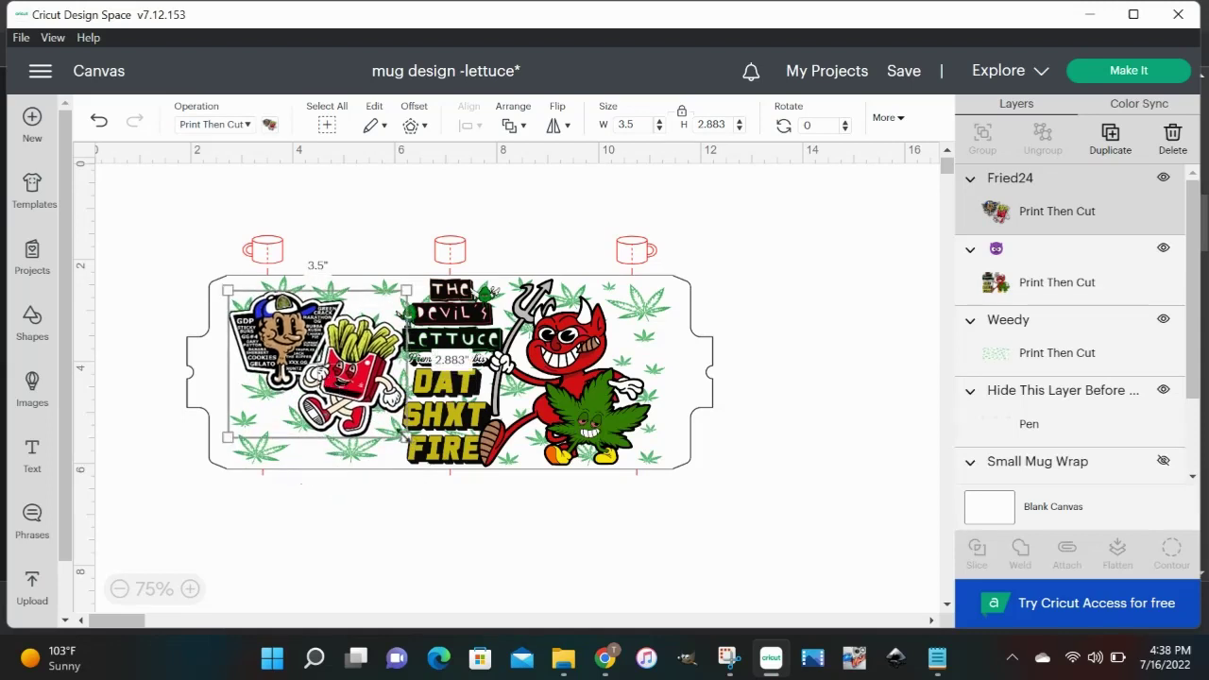
{"action": "left_click_drag", "start_coordinate": [406, 436], "coordinate": [393, 425]}
{"action": "left_click_drag", "start_coordinate": [317, 364], "coordinate": [326, 379]}
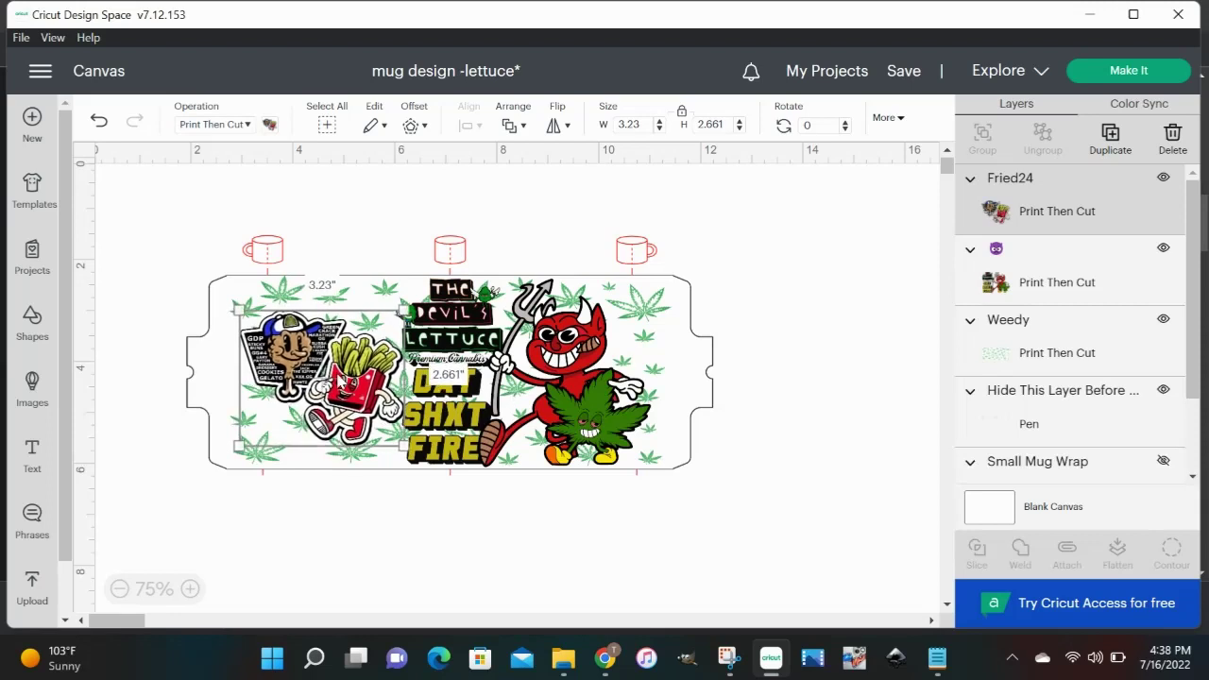
{"action": "left_click_drag", "start_coordinate": [404, 444], "coordinate": [397, 439]}
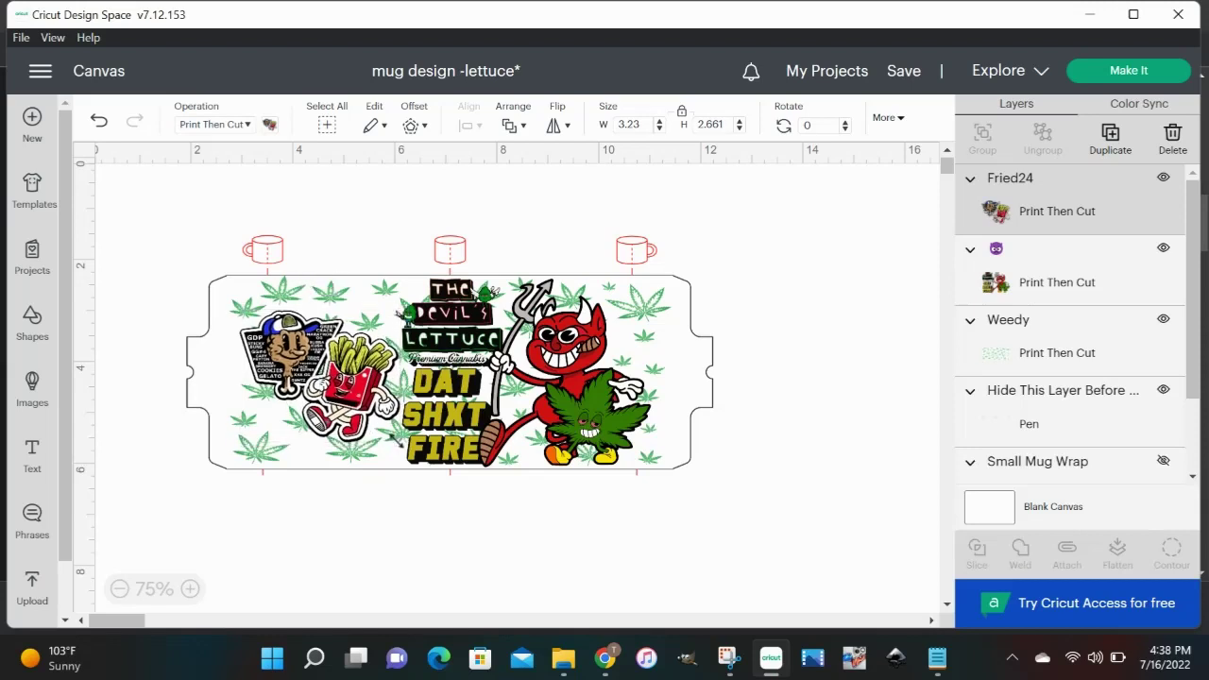
{"action": "left_click", "coordinate": [879, 419]}
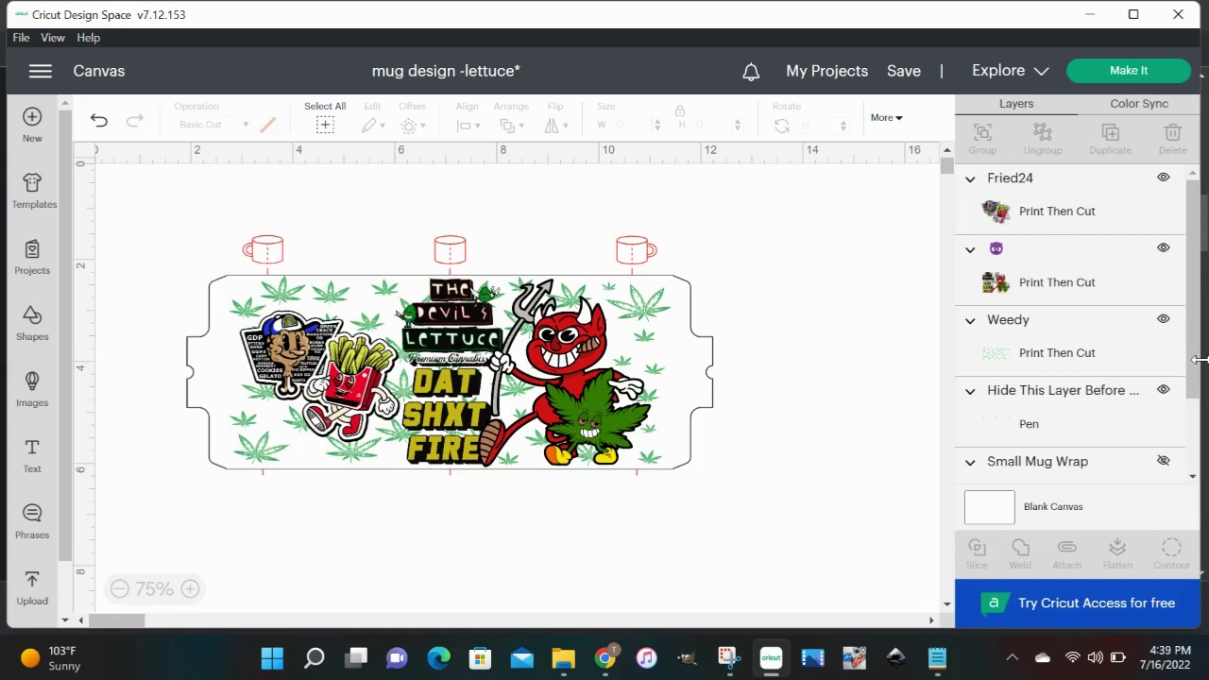
Hide the mug guide marks and wrap outline, then attach Fried24, the devil artwork and Weedy into one 8.75 × 3.79-inch layer
{"action": "left_click", "coordinate": [1163, 392]}
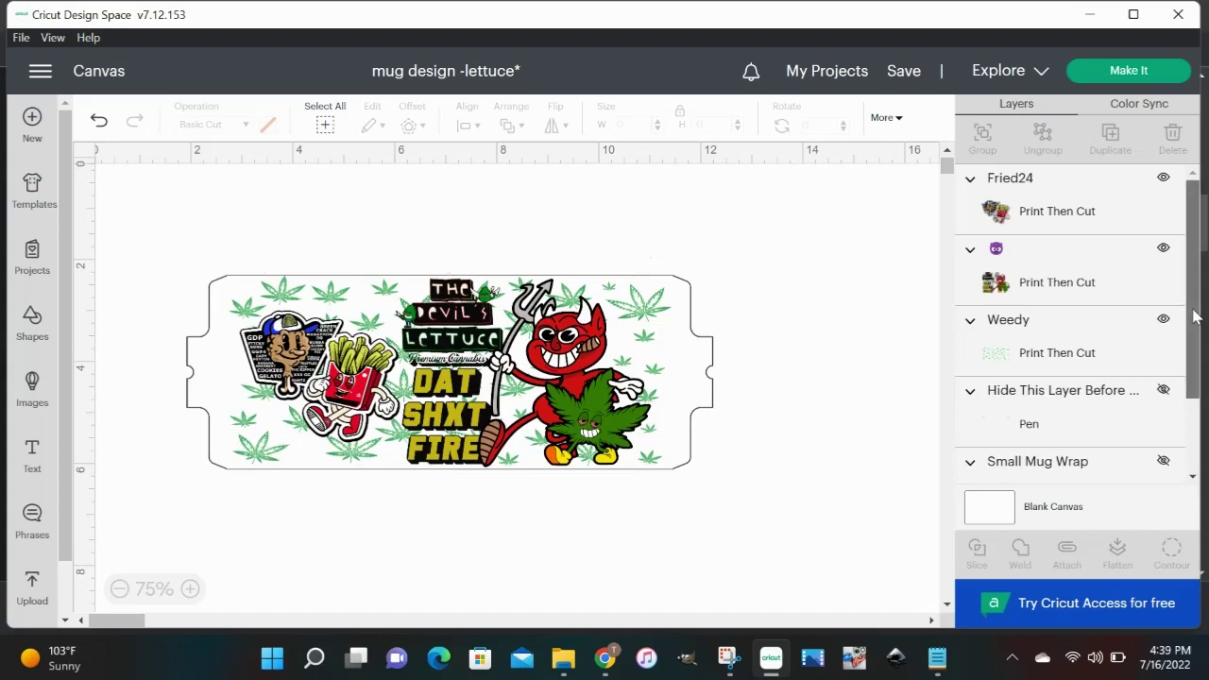
{"action": "scroll", "coordinate": [1194, 317], "scroll_direction": "down", "scroll_amount": 2}
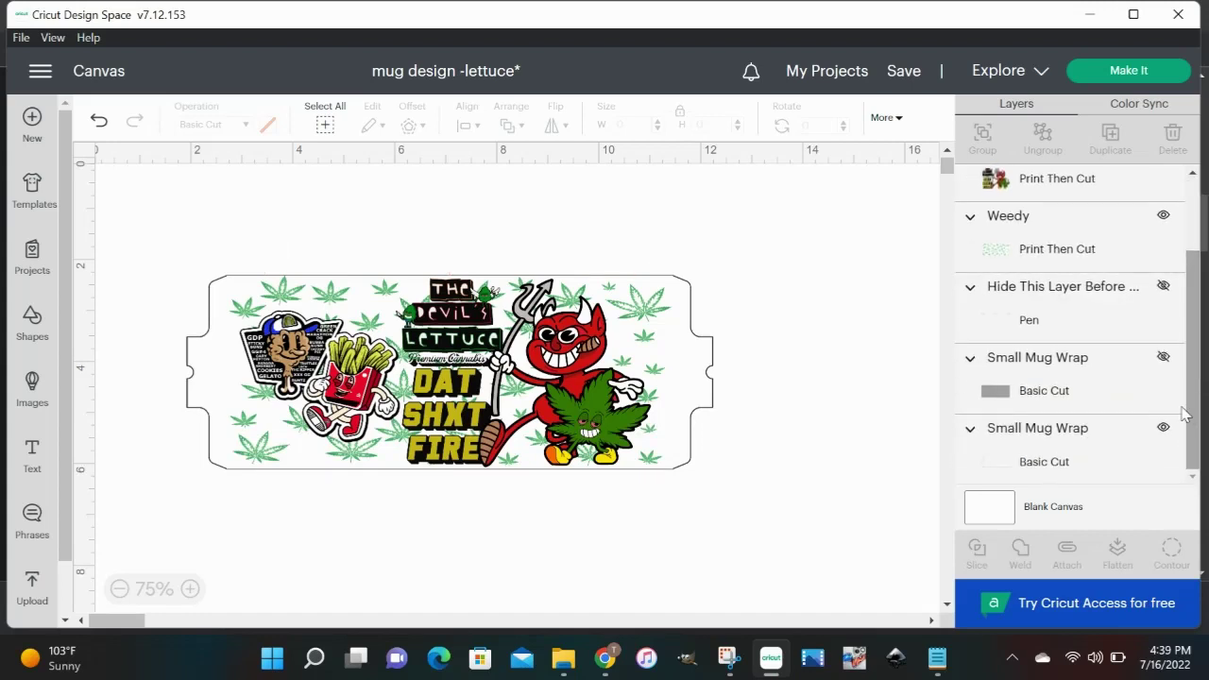
{"action": "left_click", "coordinate": [1164, 429]}
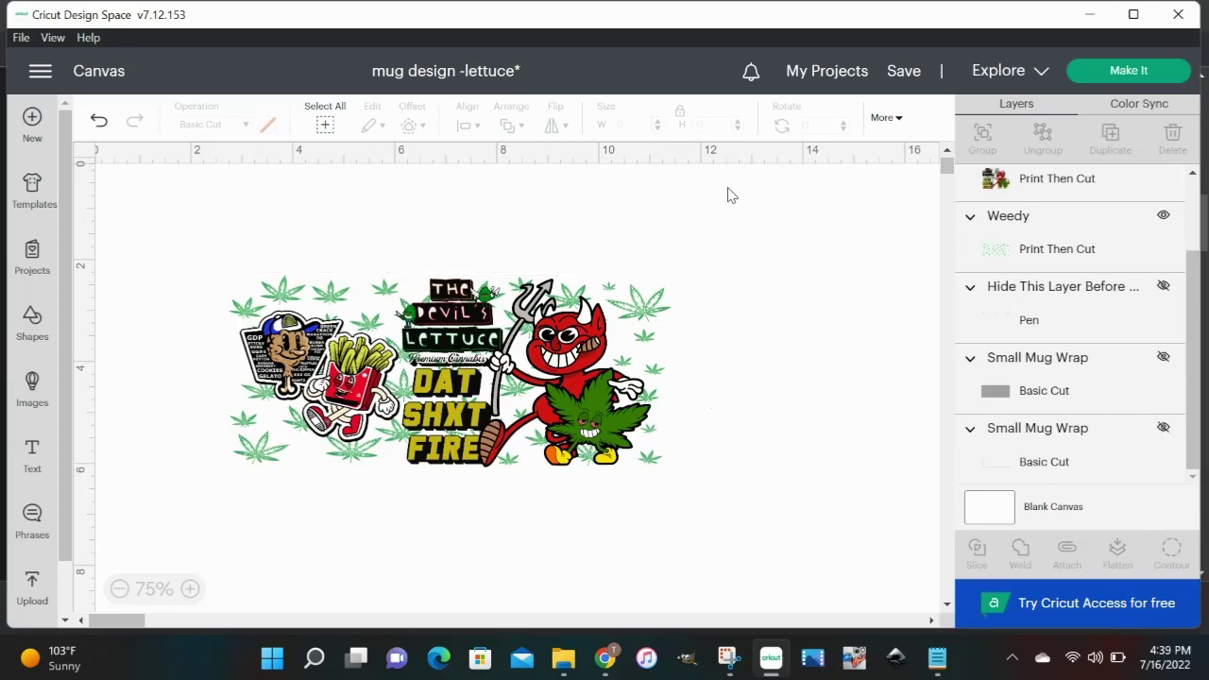
{"action": "left_click", "coordinate": [474, 378]}
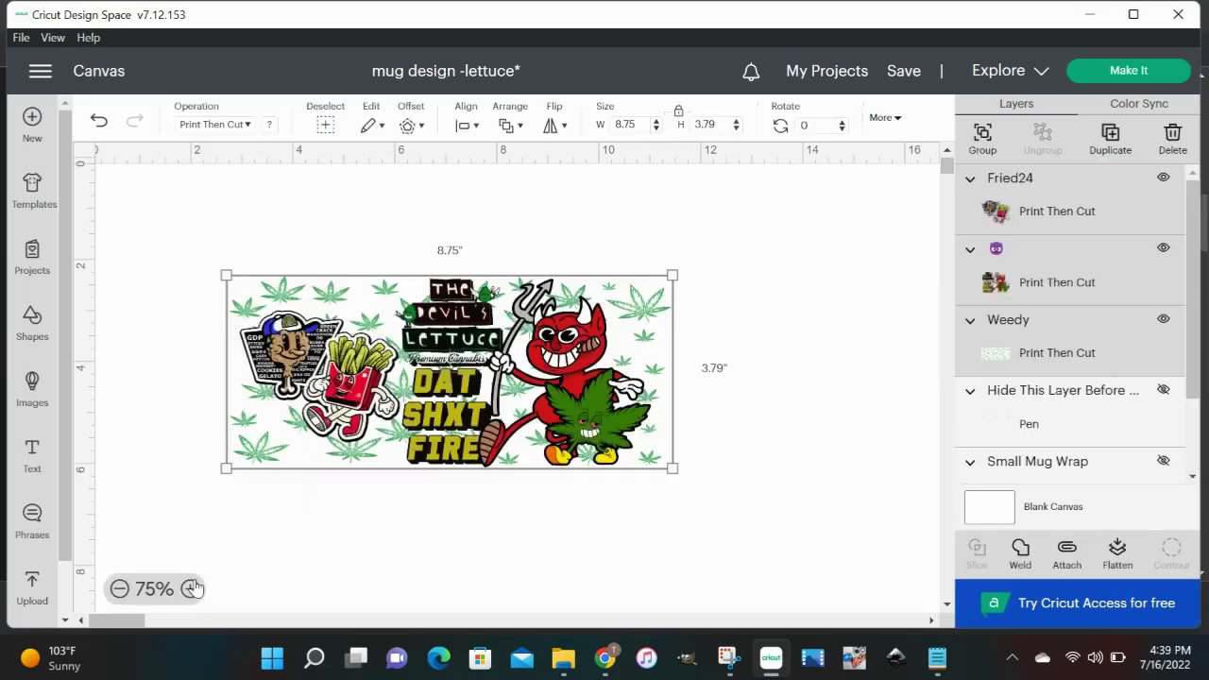
{"action": "left_click", "coordinate": [1066, 557]}
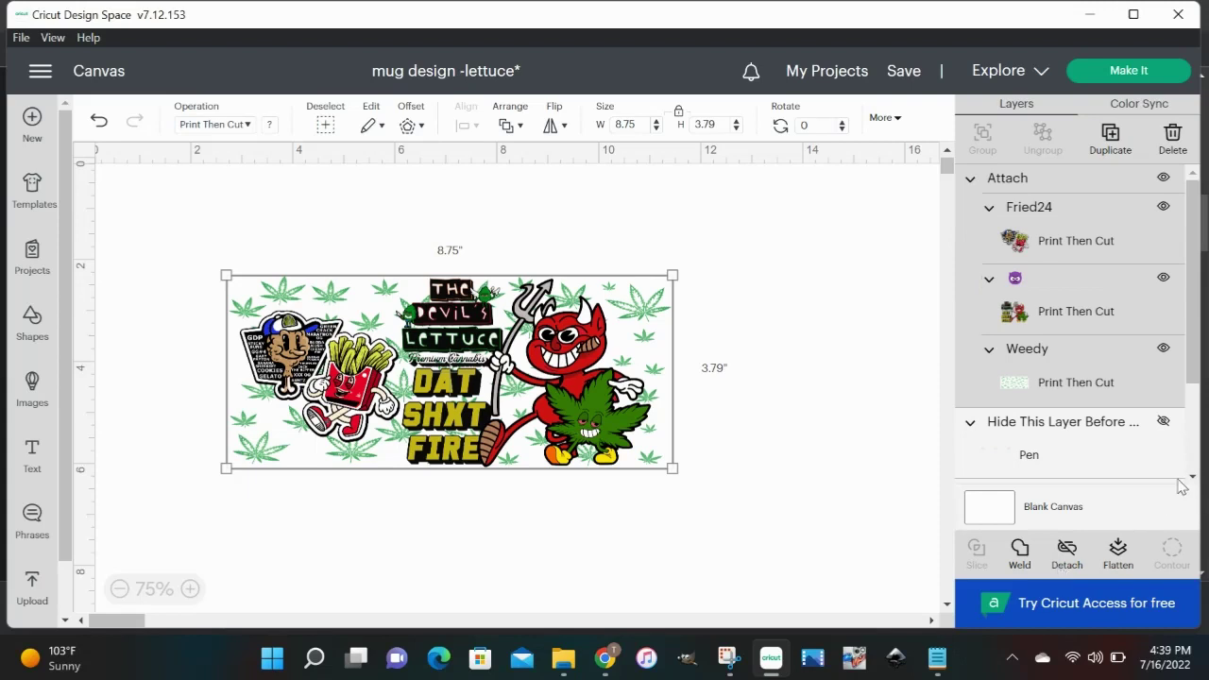
{"action": "left_click_drag", "start_coordinate": [1193, 367], "coordinate": [1194, 472]}
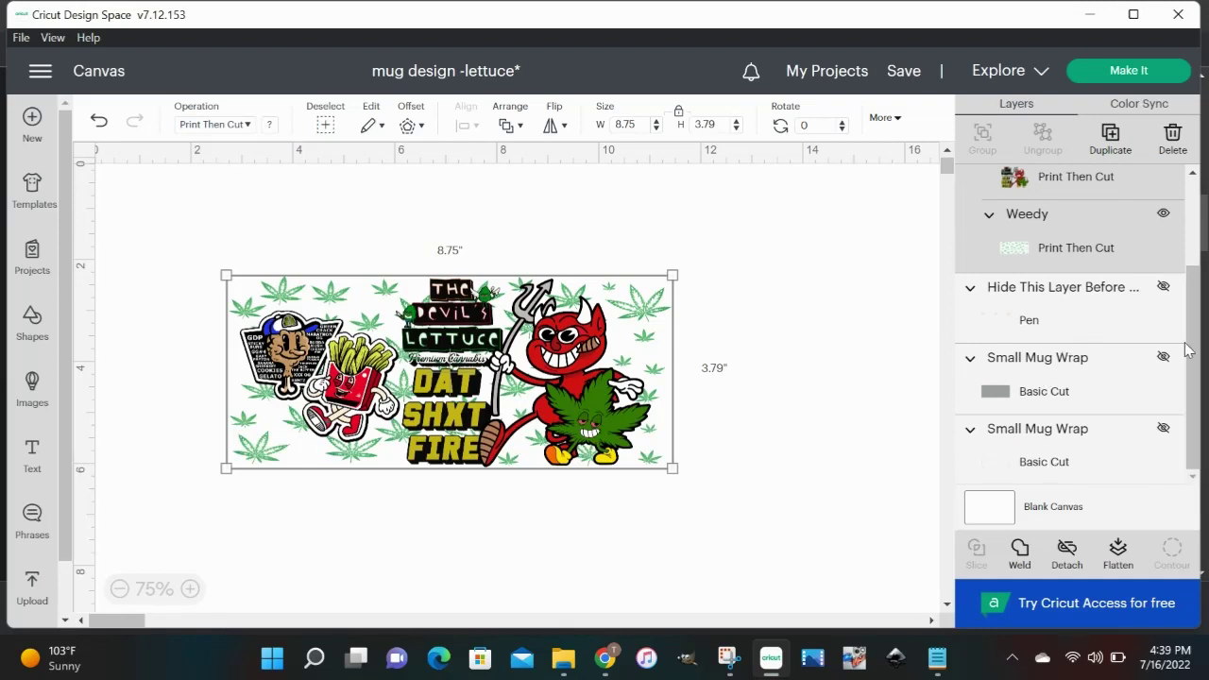
{"action": "left_click", "coordinate": [1162, 431]}
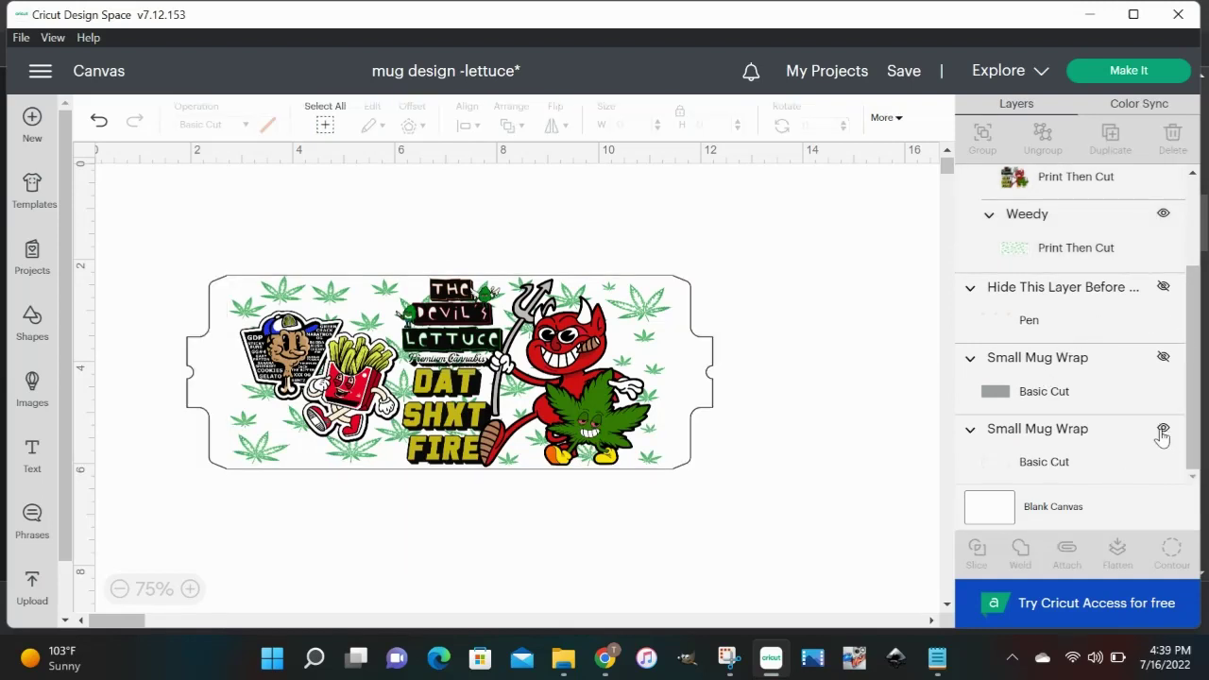